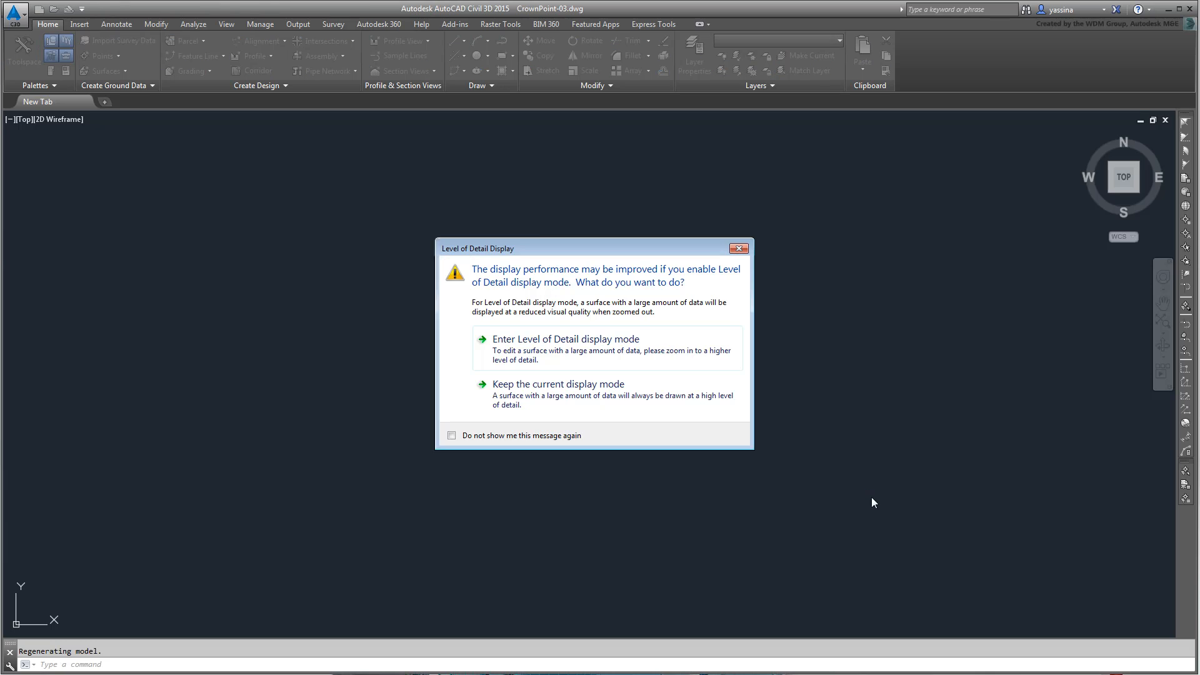
- Keep the current surface display mode and focus on the bridge alignment crossing the river
click(592, 400)
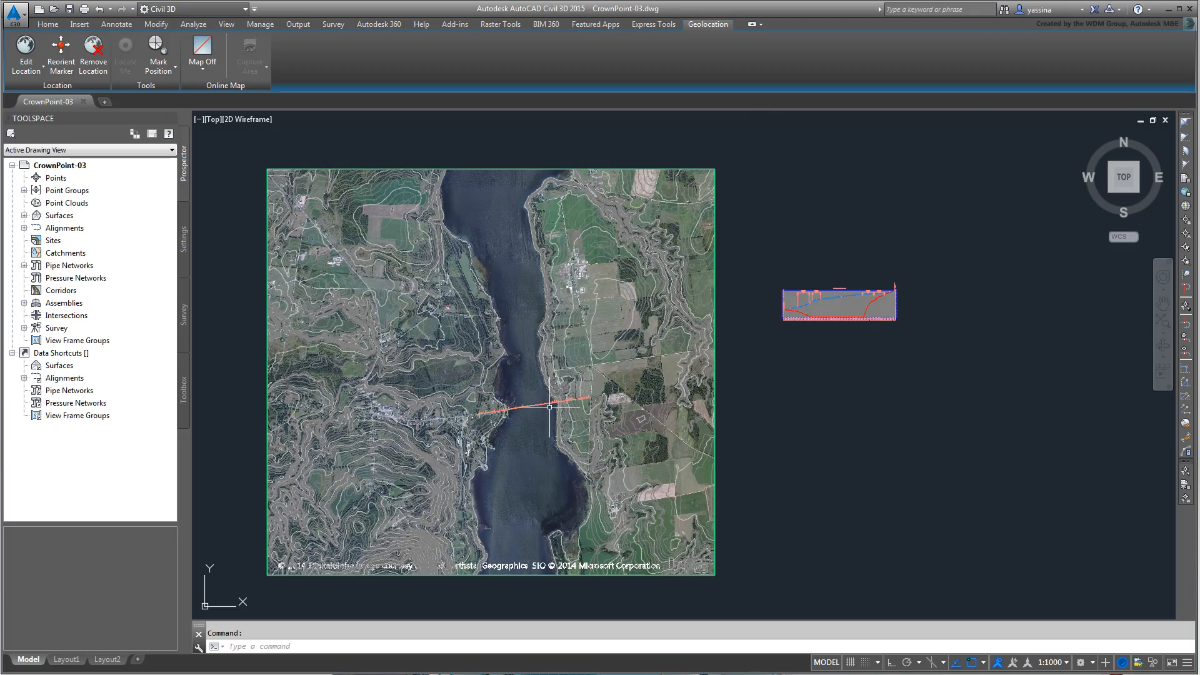
scroll(541, 405, up, 6)
middle_drag(526, 453, 670, 448)
scroll(667, 446, up, 1)
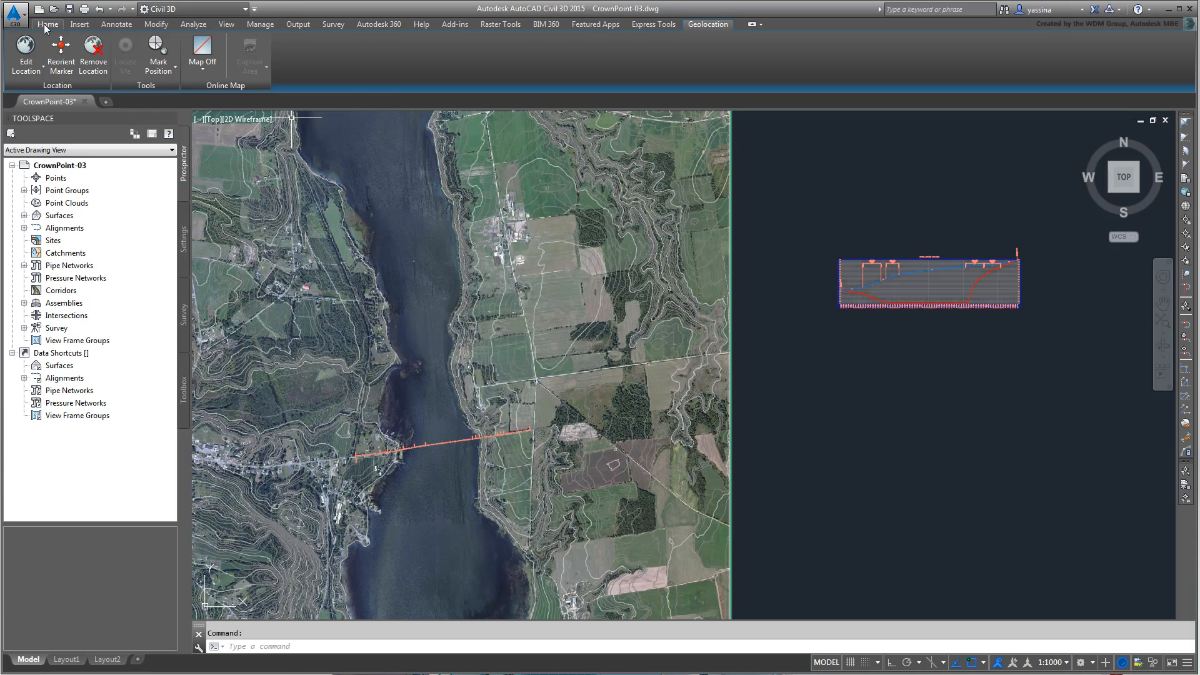
- Create an assembly named "Assembly - Bridge Ends" of type Other and place its baseline in the empty area below the profile view
click(54, 25)
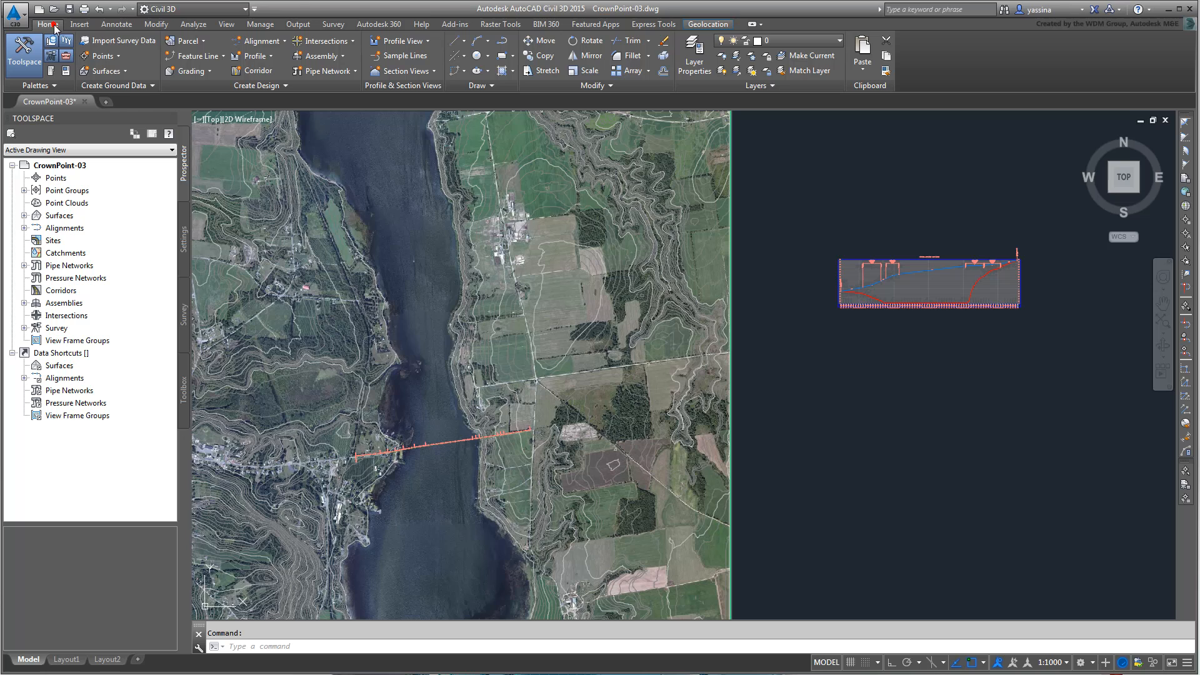
click(344, 56)
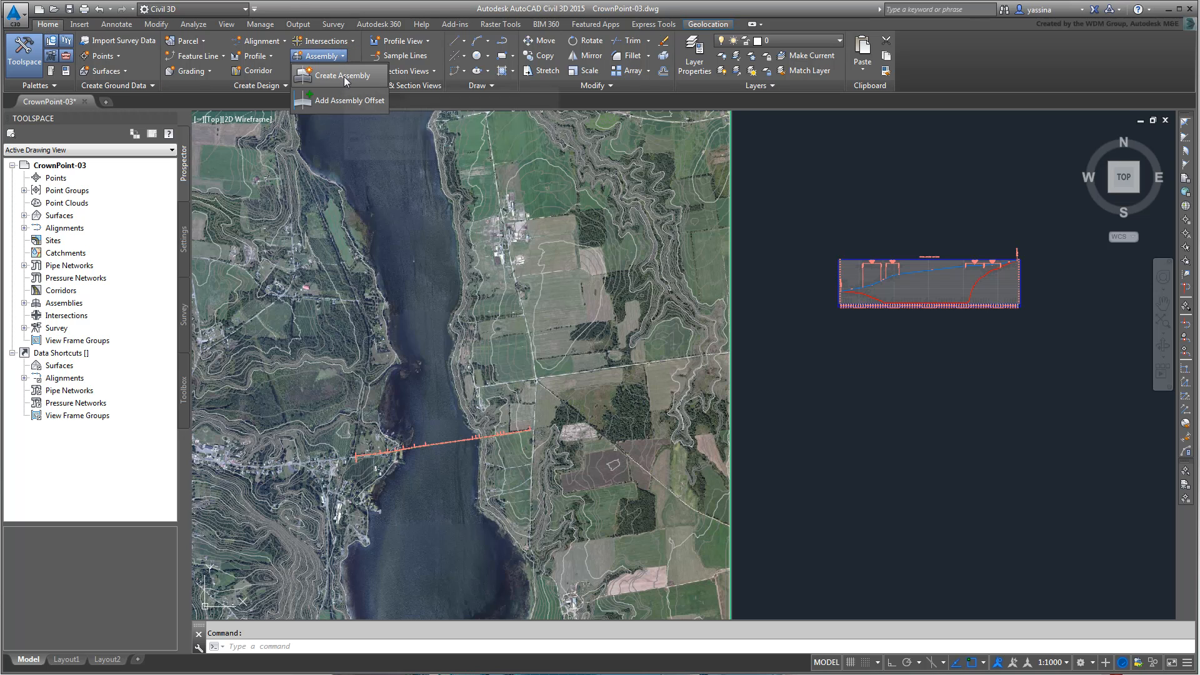
click(344, 76)
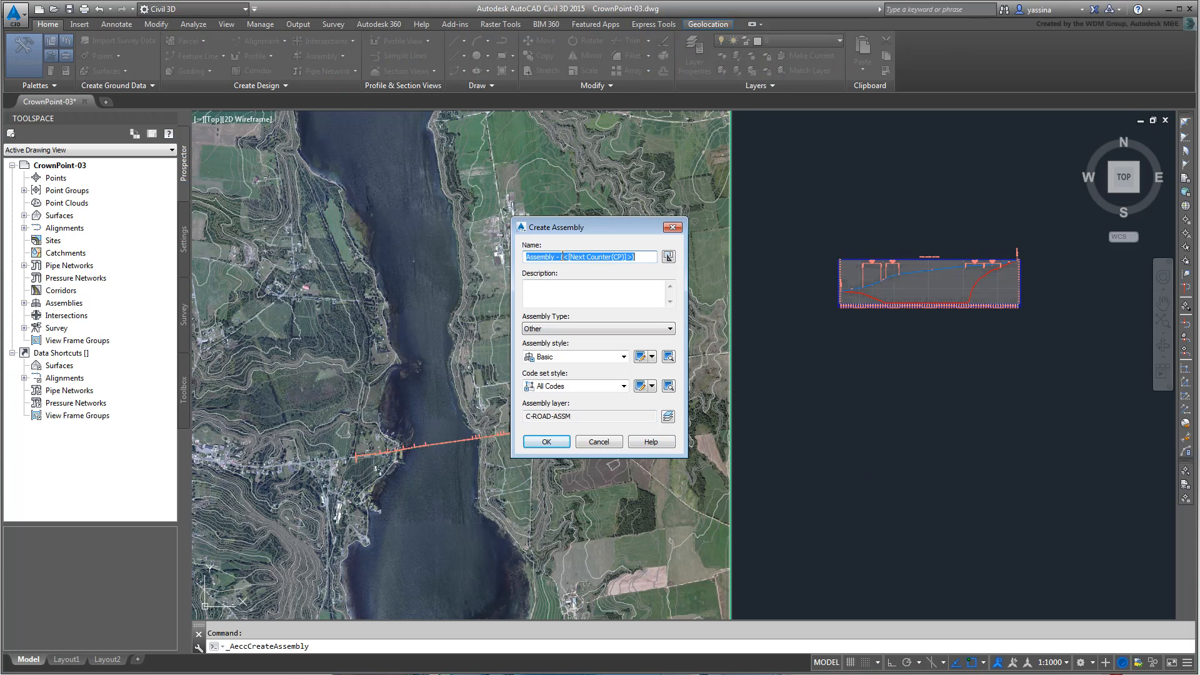
drag(561, 257, 674, 262)
text(Bridge Ends)
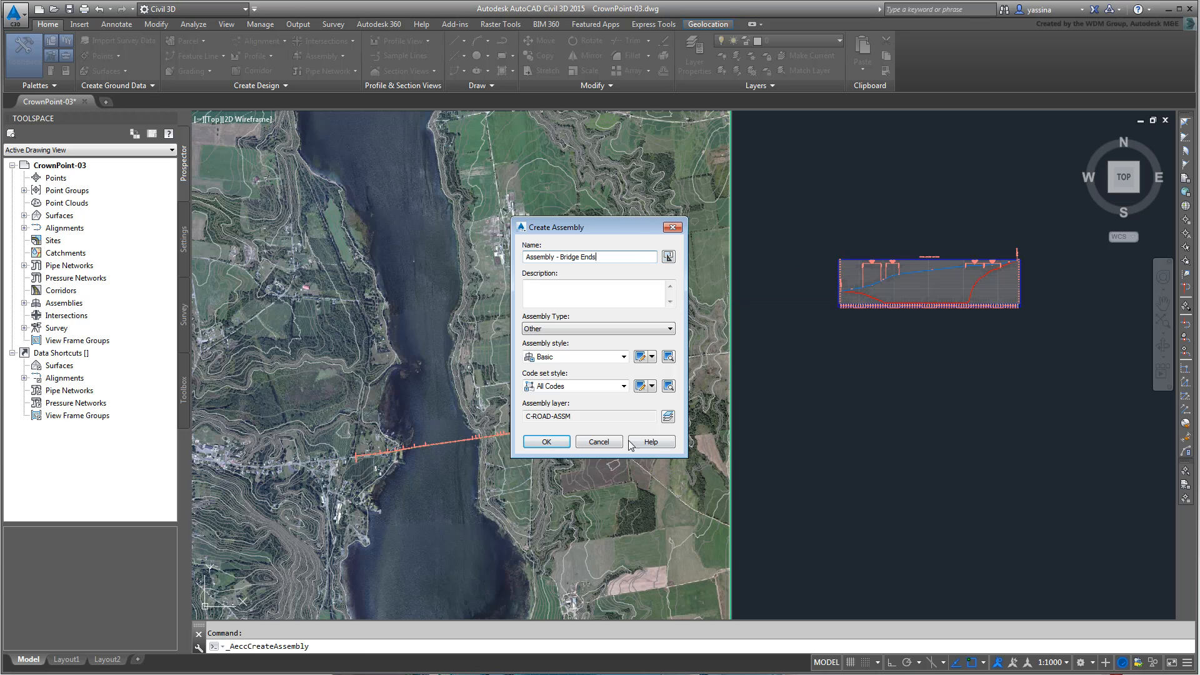
click(546, 441)
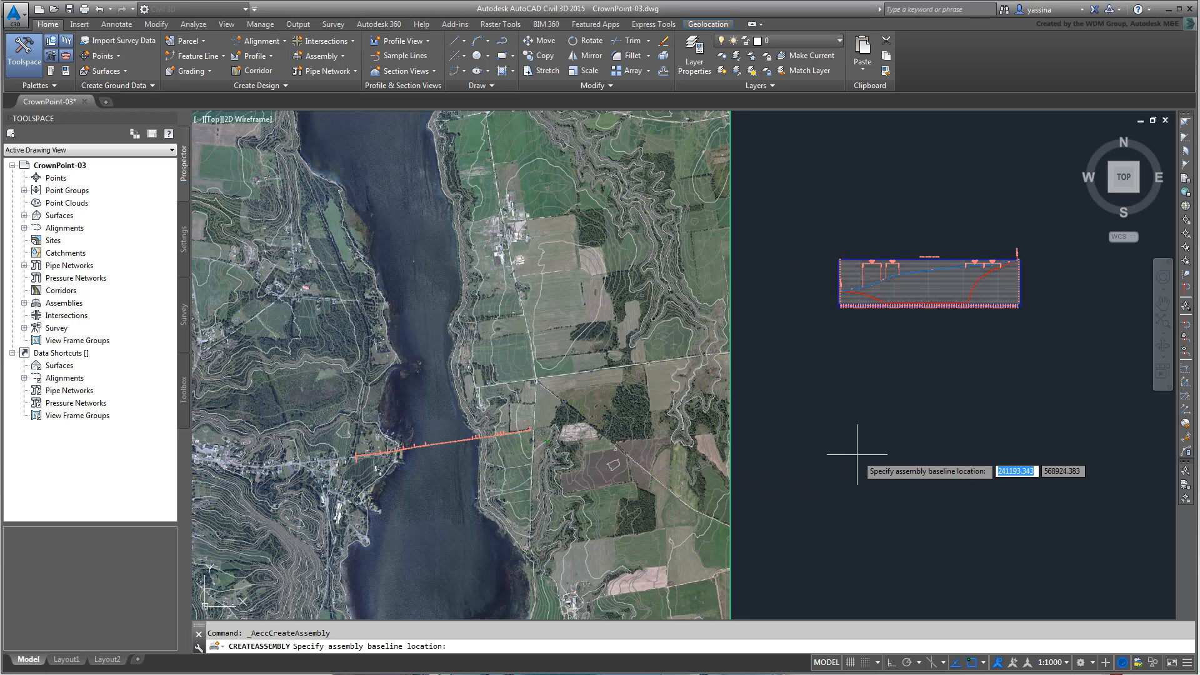
click(868, 331)
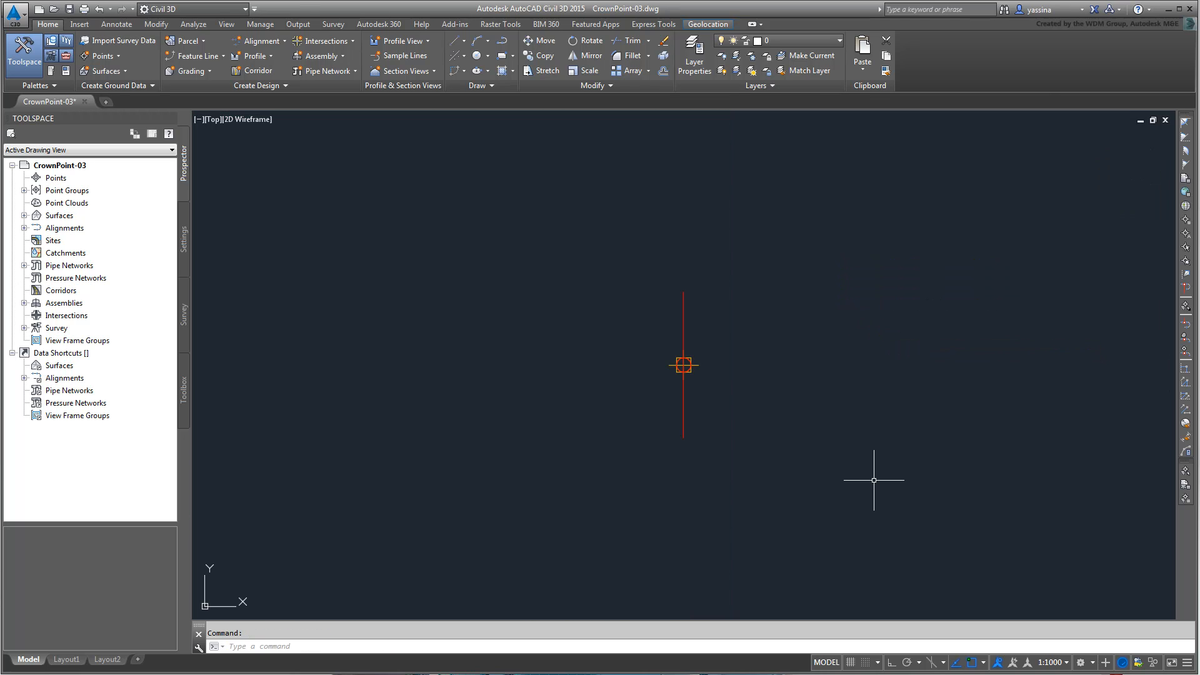
- Centre on the new assembly baseline and display the Metric Basic subassemblies
scroll(874, 480, down, 4)
mouse_move(951, 458)
middle_down()
mouse_move(799, 493)
mouse_move(744, 415)
middle_up()
scroll(560, 388, up, 5)
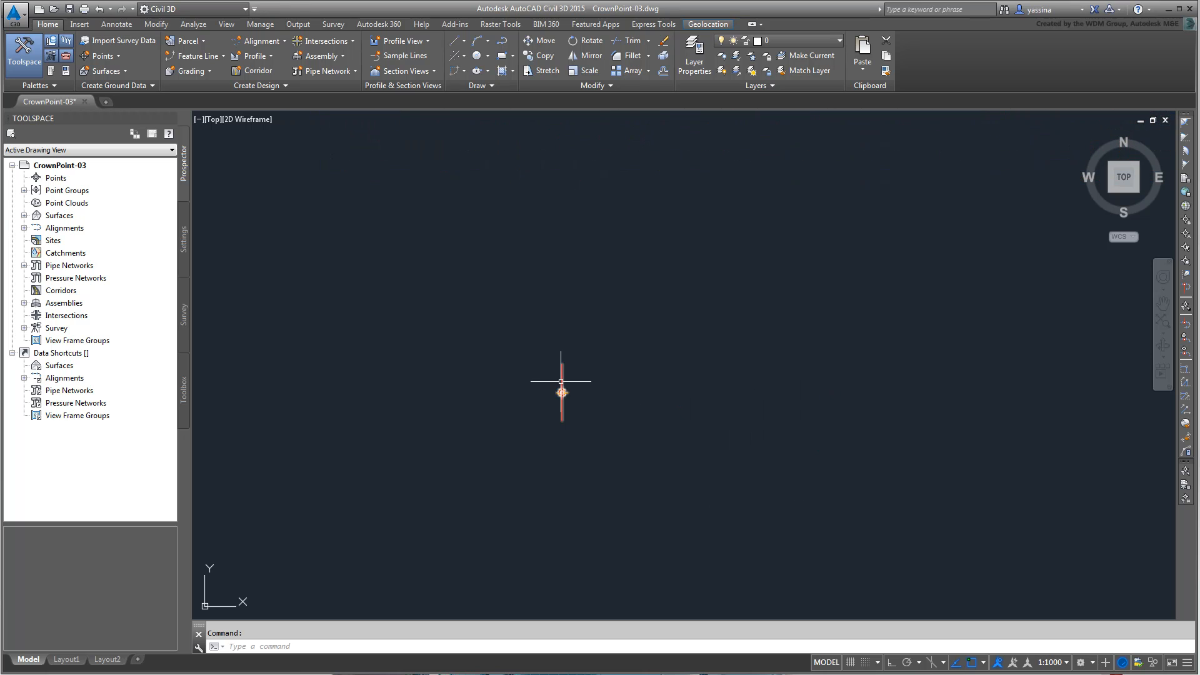
middle_drag(637, 443, 627, 394)
middle_drag(715, 402, 693, 399)
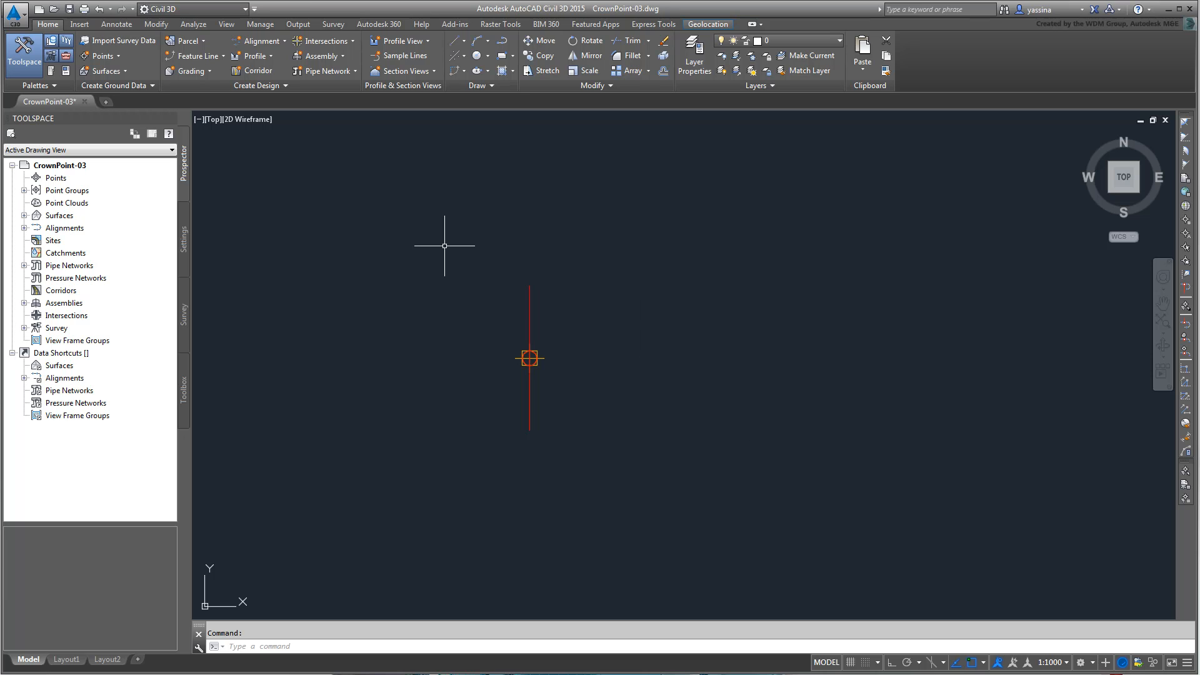
click(52, 71)
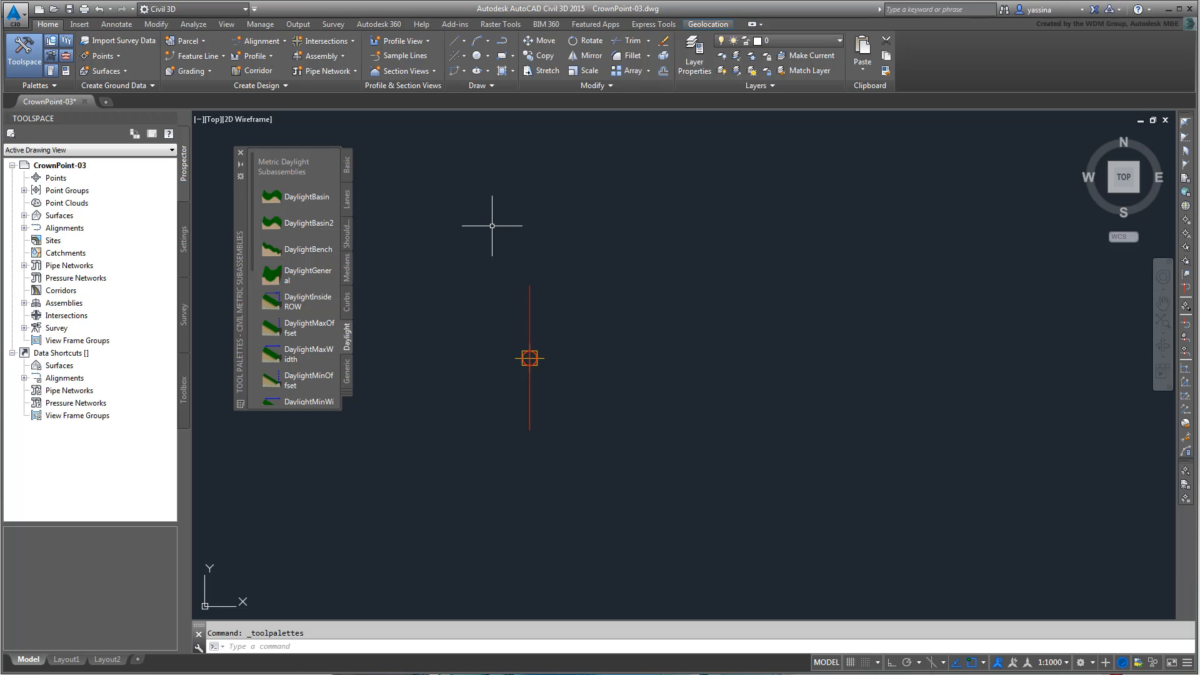
click(346, 166)
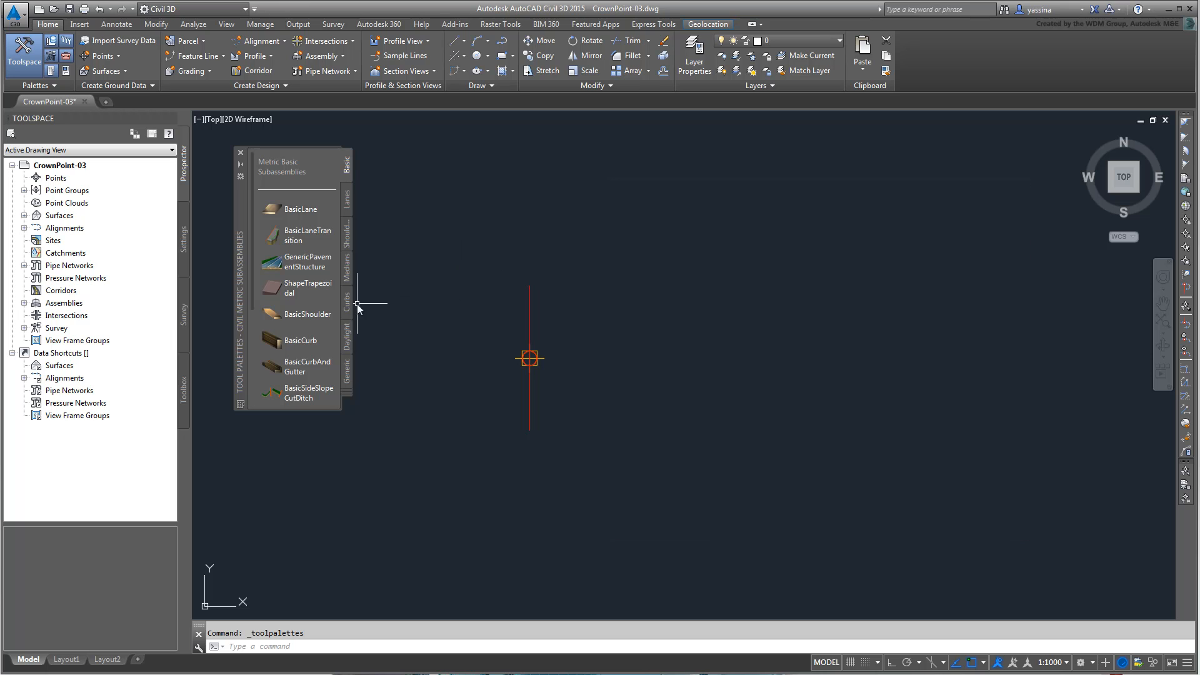
- Attach a right-side BasicShoulder with a -1% slope to the assembly baseline
click(298, 317)
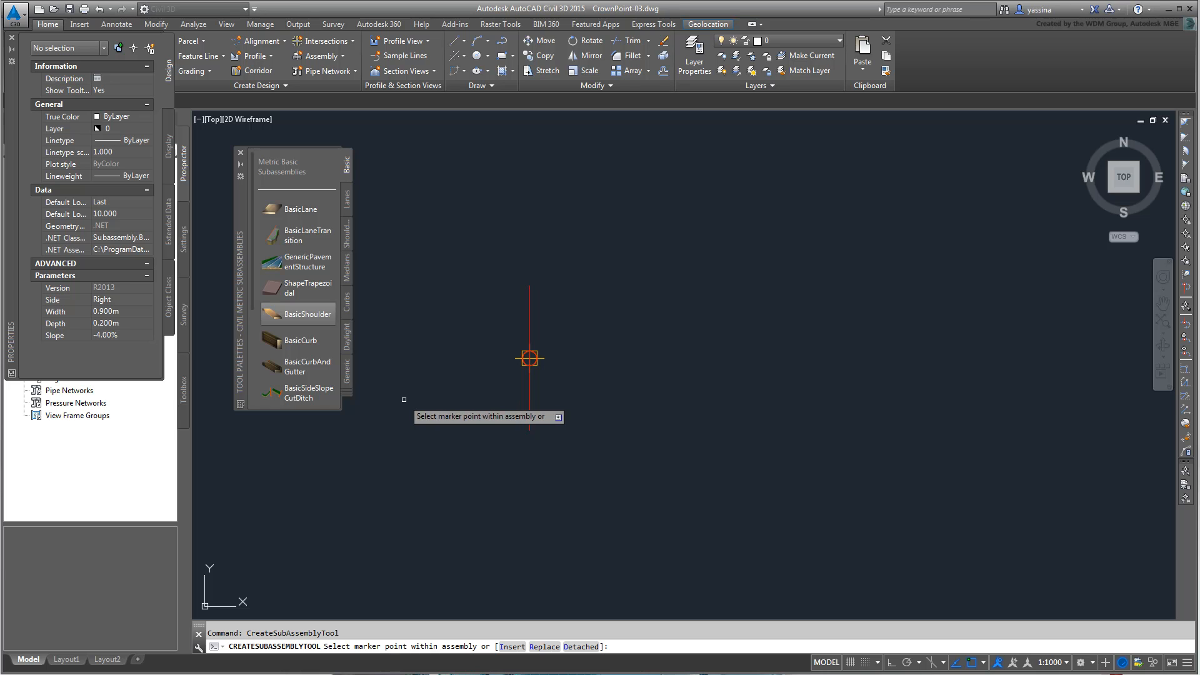
click(131, 334)
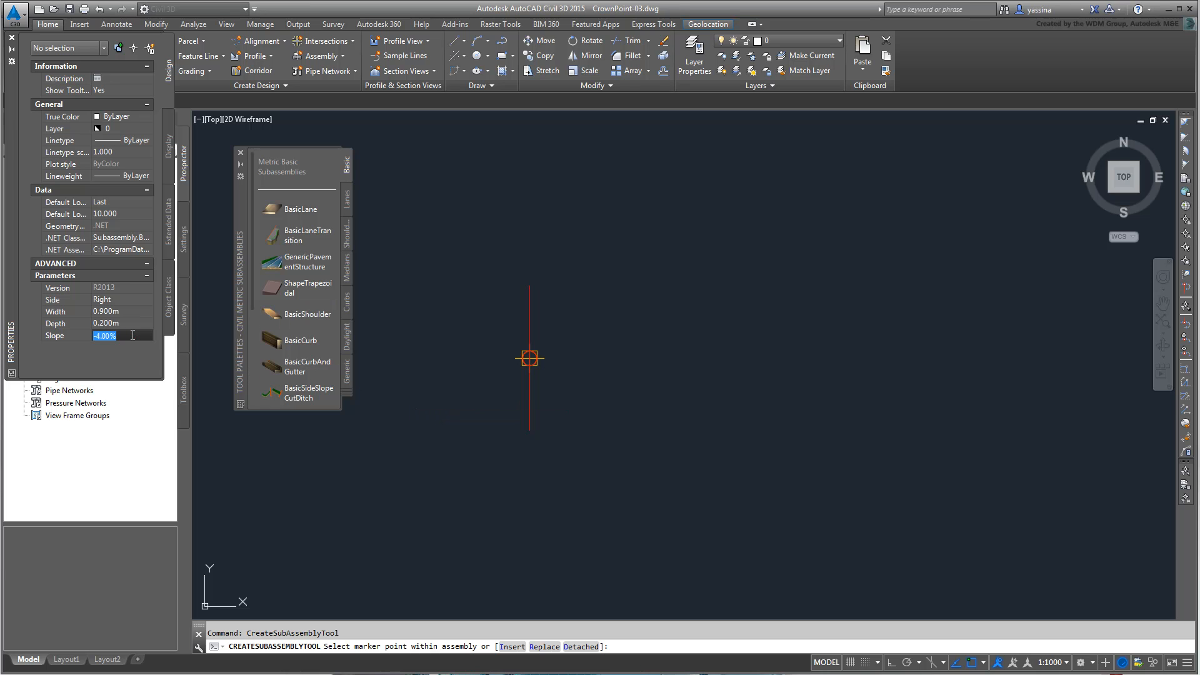
text(-1)
key(Return)
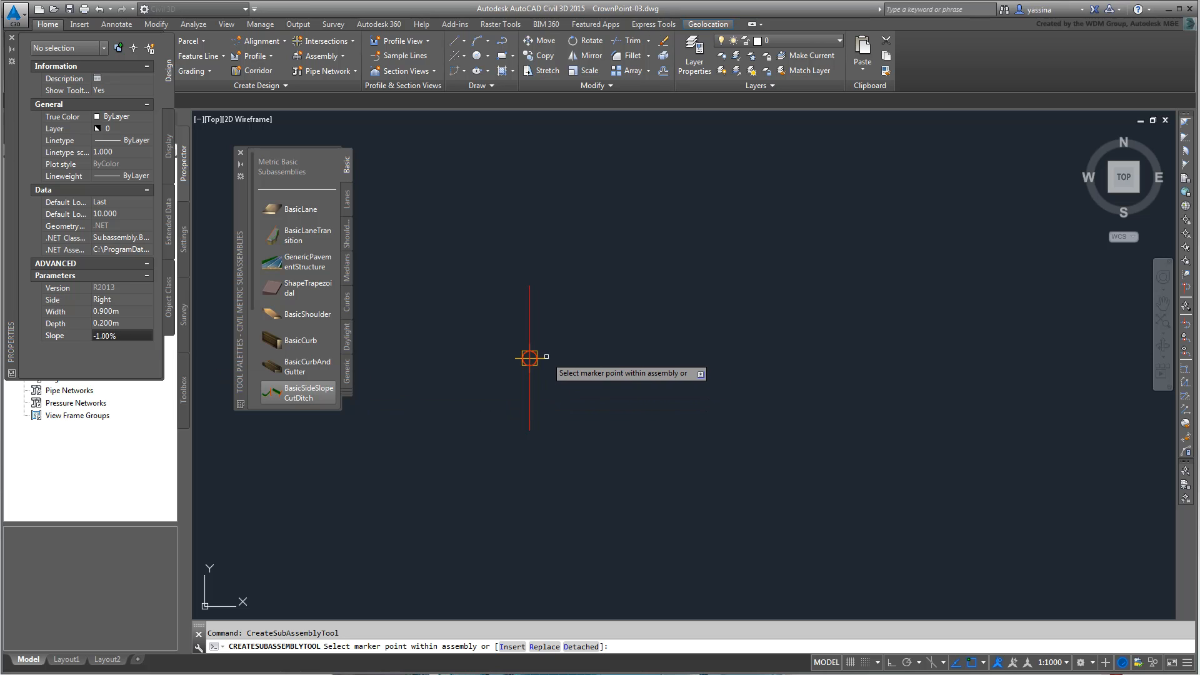
scroll(531, 359, up, 4)
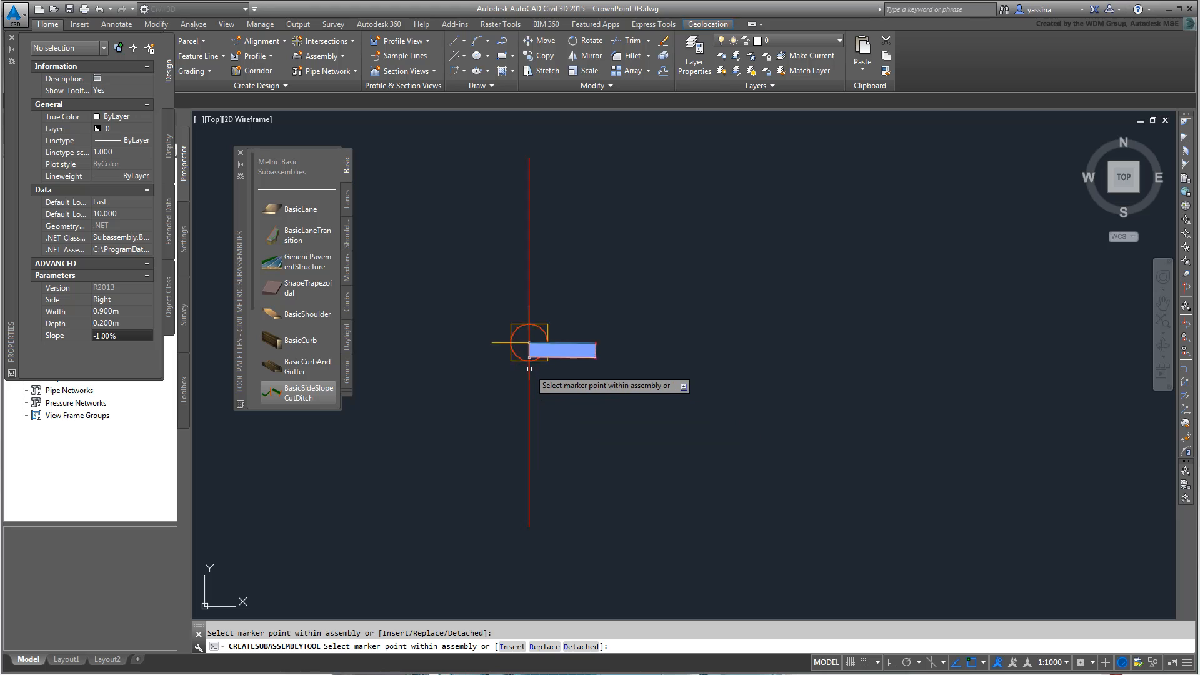
- Attach two consecutive right-side BasicLane subassemblies, each 3.600 m wide at -2.00% slope, starting from the shoulder's upper outer edge
scroll(529, 369, up, 2)
middle_drag(664, 394, 594, 441)
scroll(594, 442, down, 1)
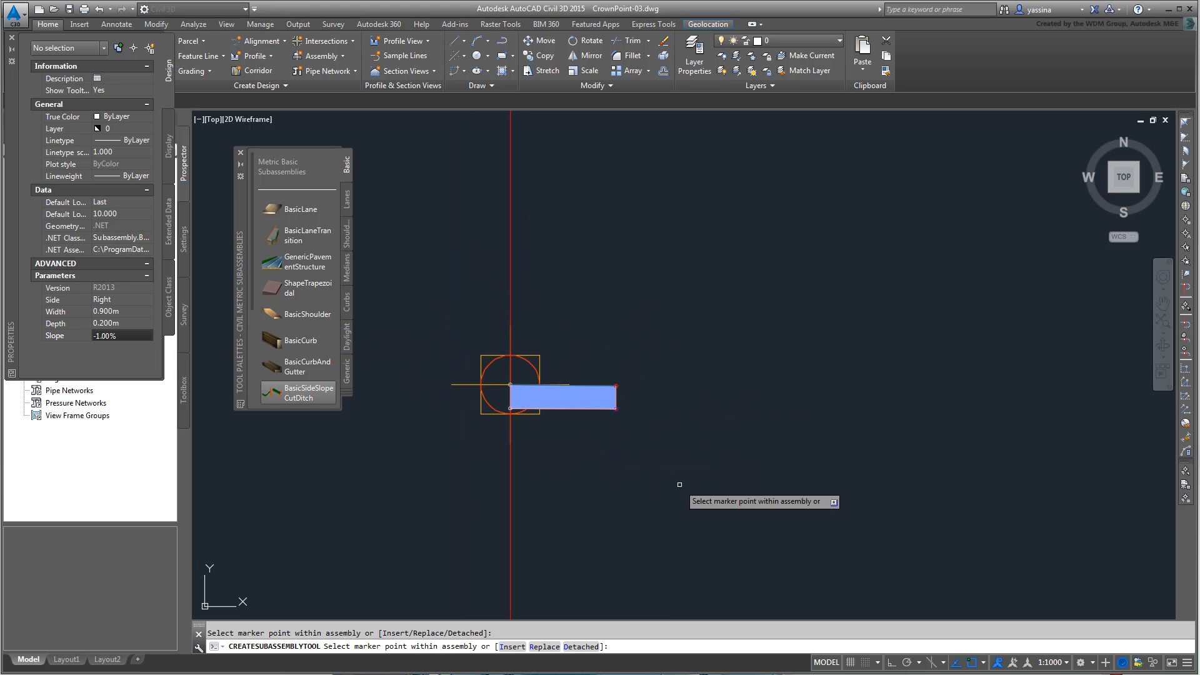
middle_drag(679, 484, 653, 480)
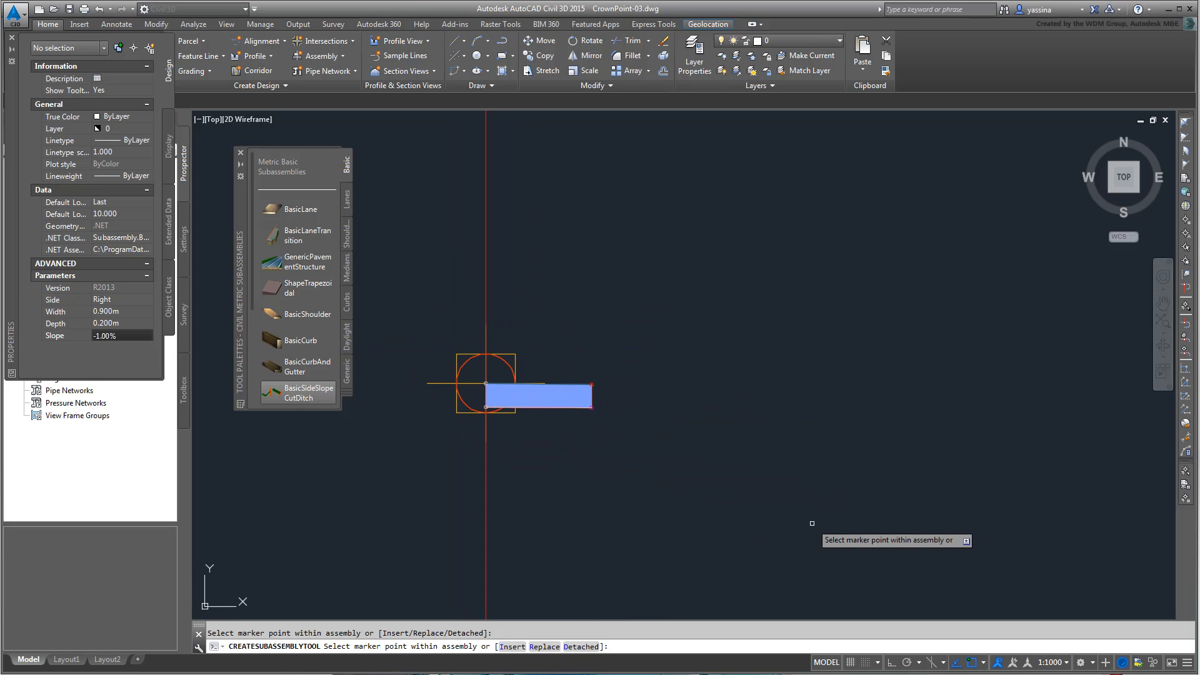
click(290, 209)
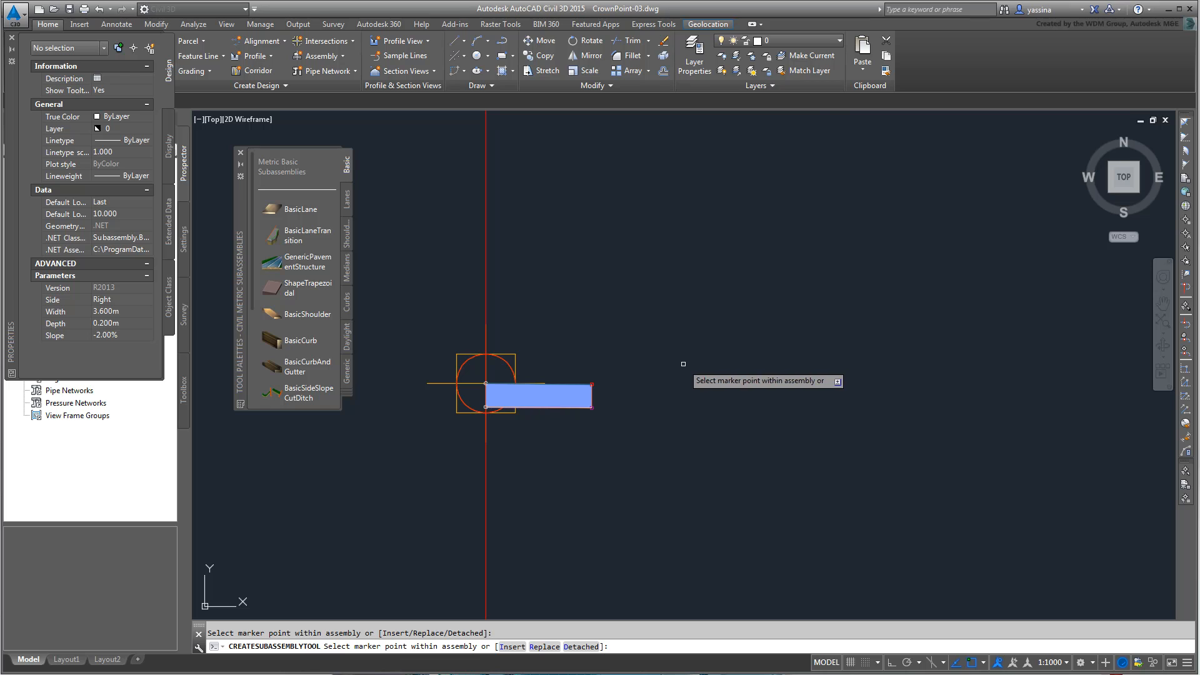
click(592, 384)
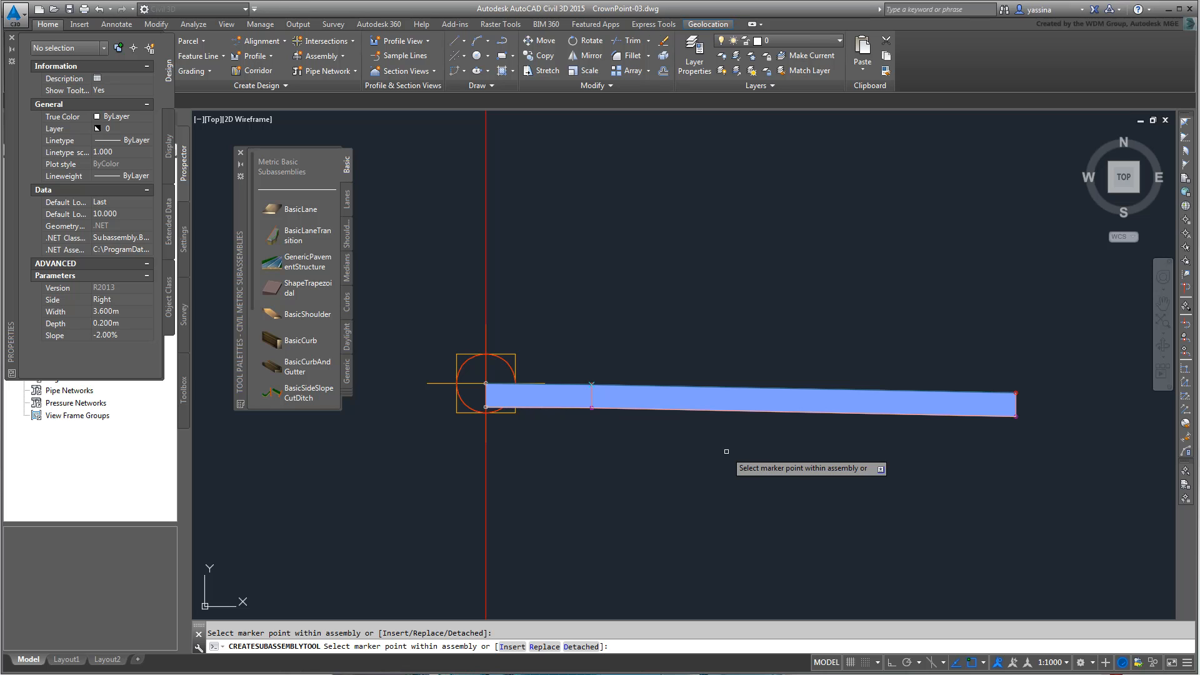
scroll(726, 451, down, 2)
middle_drag(785, 468, 638, 477)
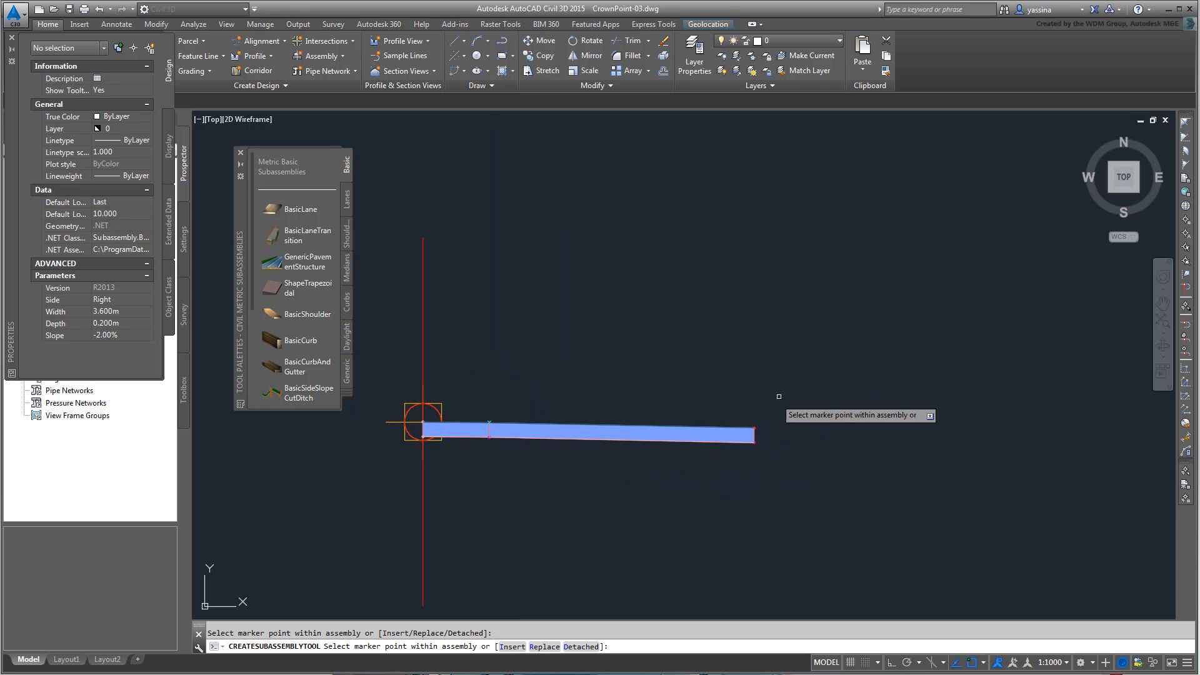
click(754, 427)
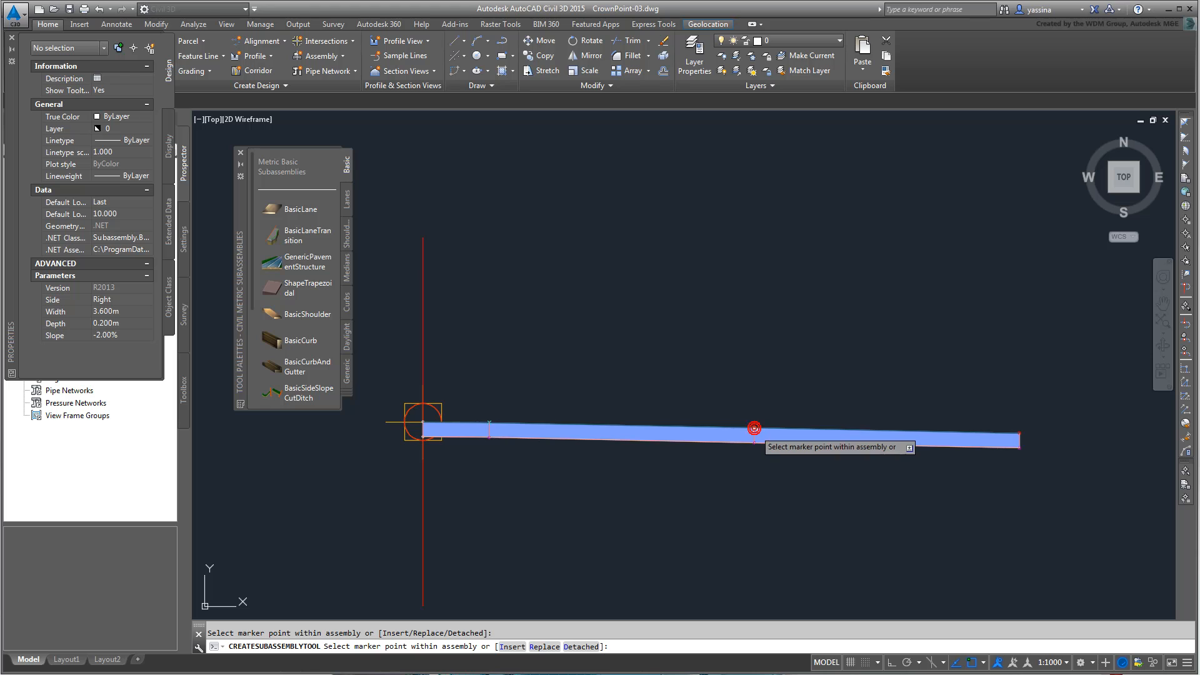
- Attach a right-side BasicShoulder 1.800 m wide with a -2% slope to the upper outer edge of the second lane
scroll(774, 468, down, 2)
middle_drag(775, 472, 607, 490)
scroll(607, 490, up, 2)
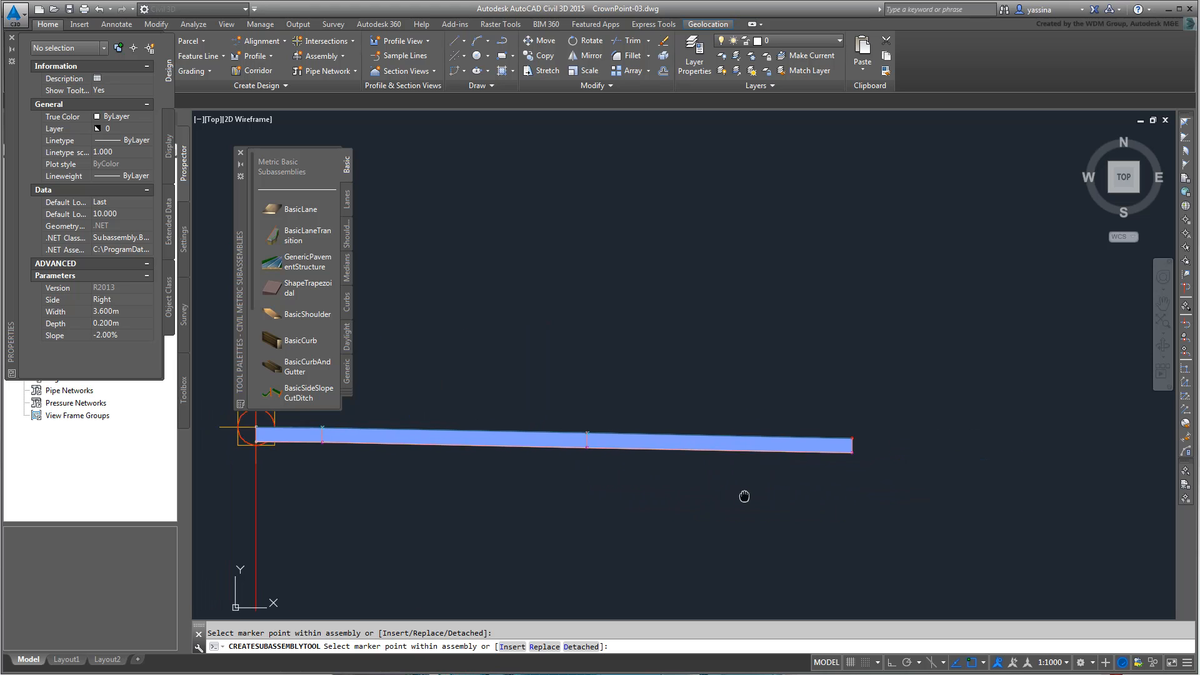
middle_drag(741, 495, 781, 516)
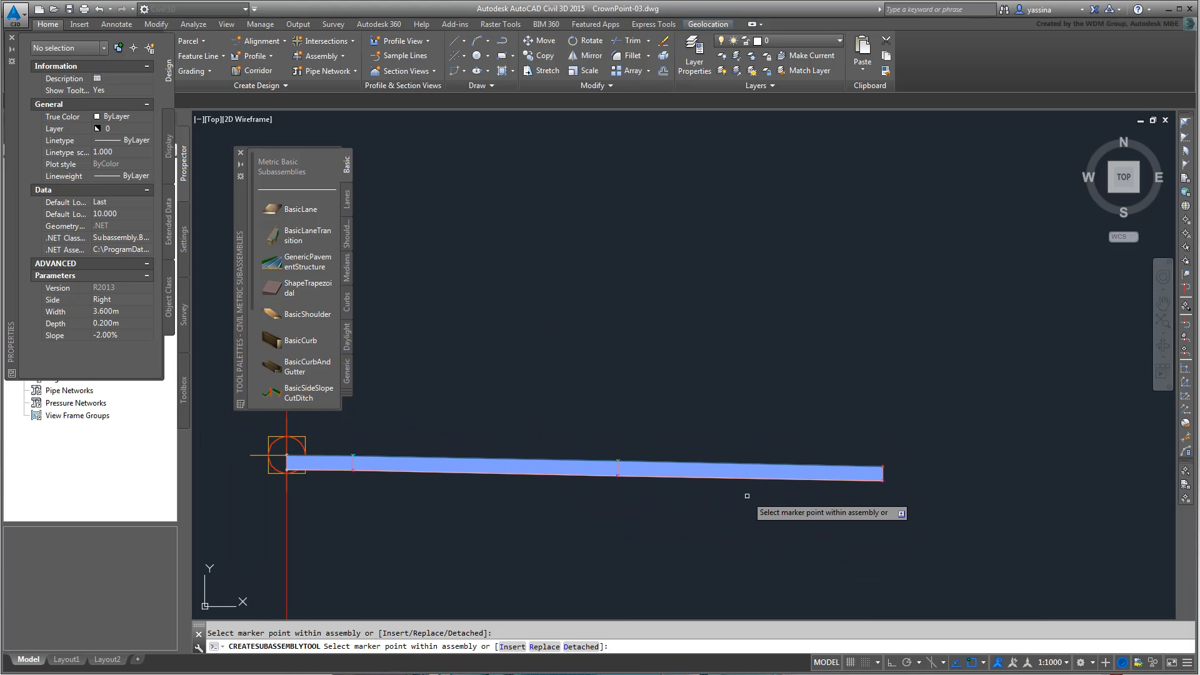
click(300, 318)
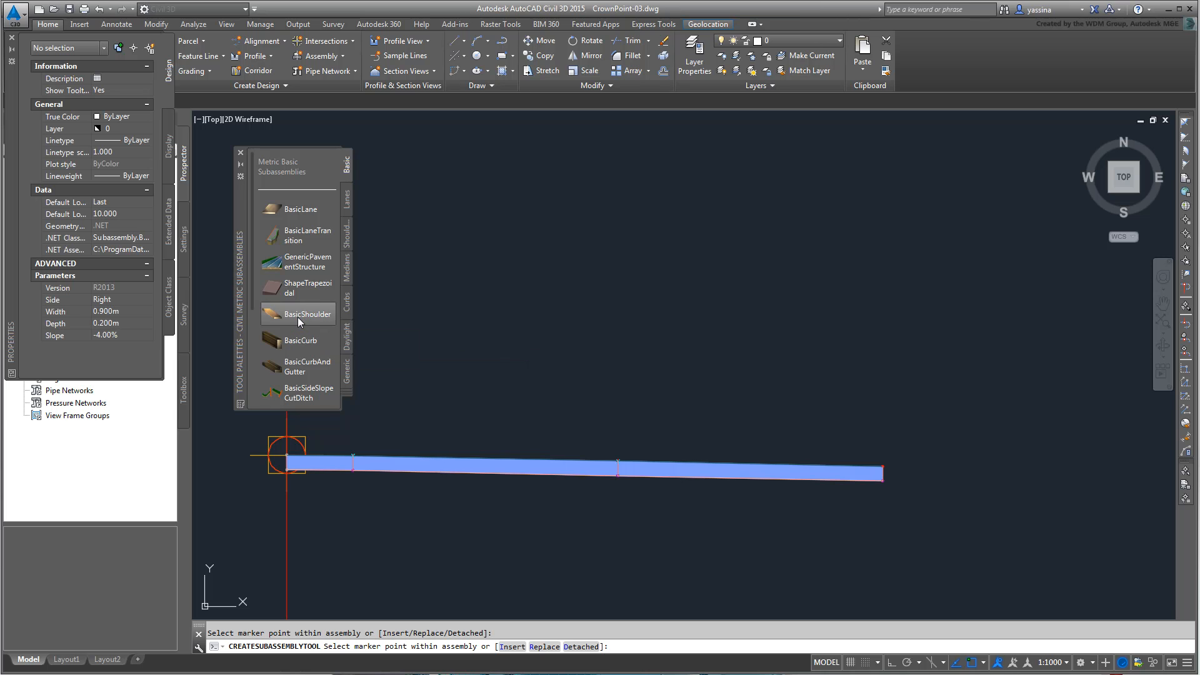
click(125, 308)
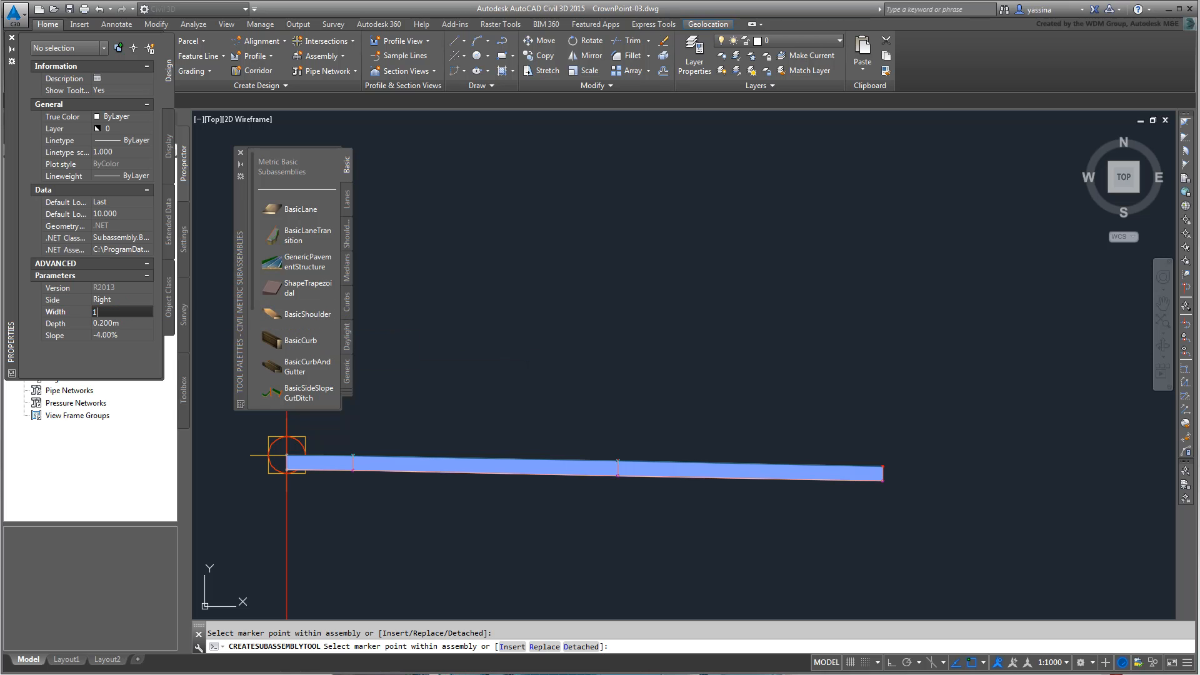
key(Tab)
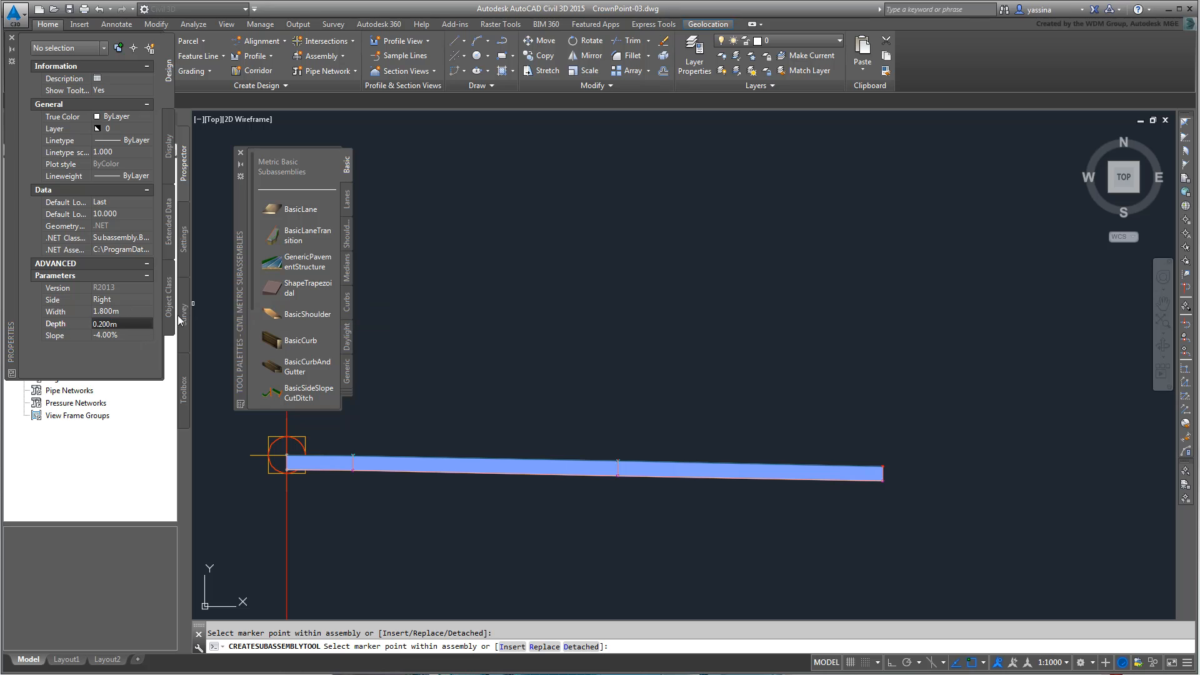
click(118, 335)
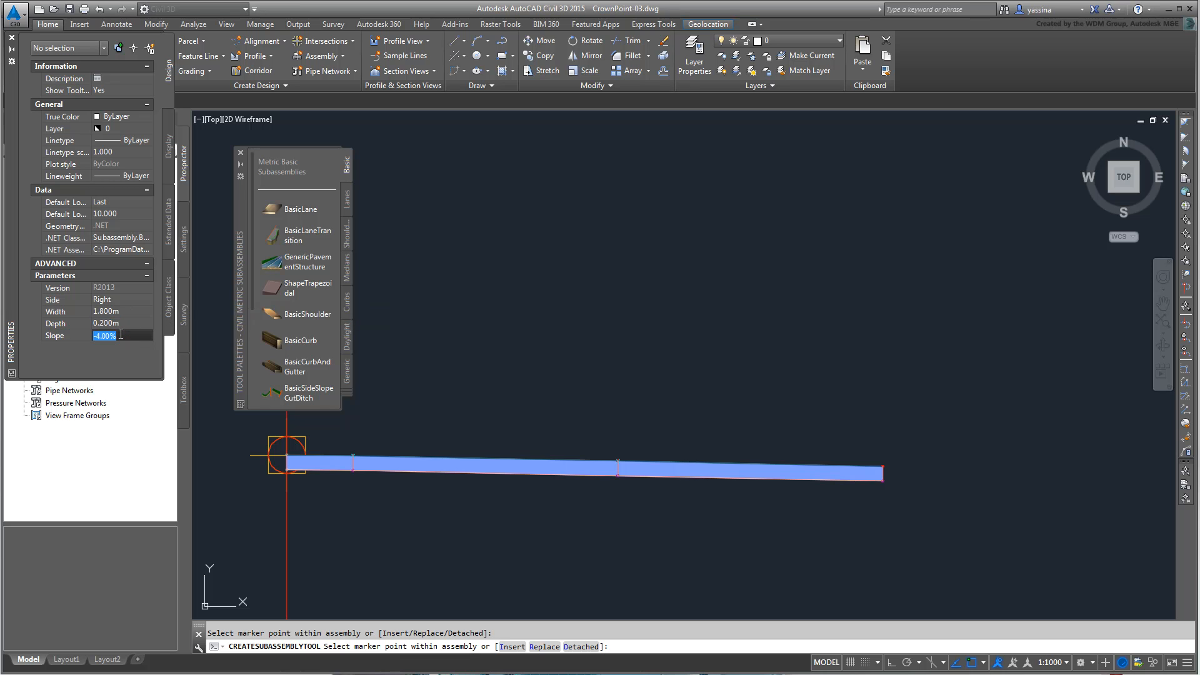
text(-2)
key(Return)
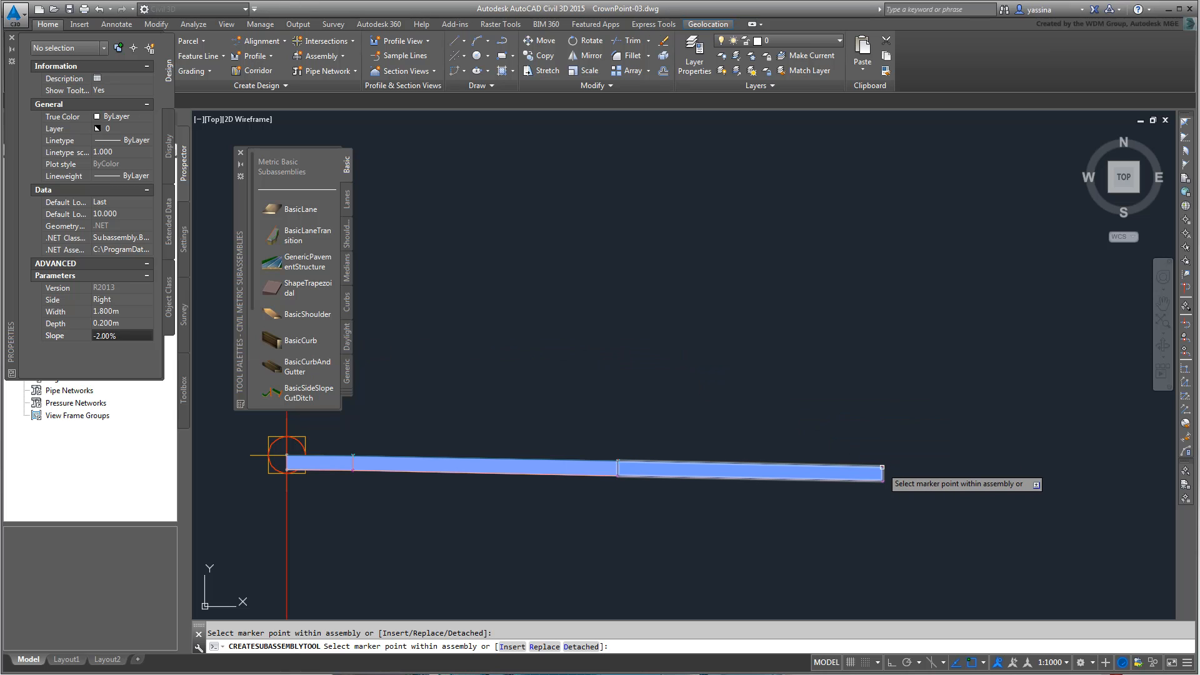
click(882, 467)
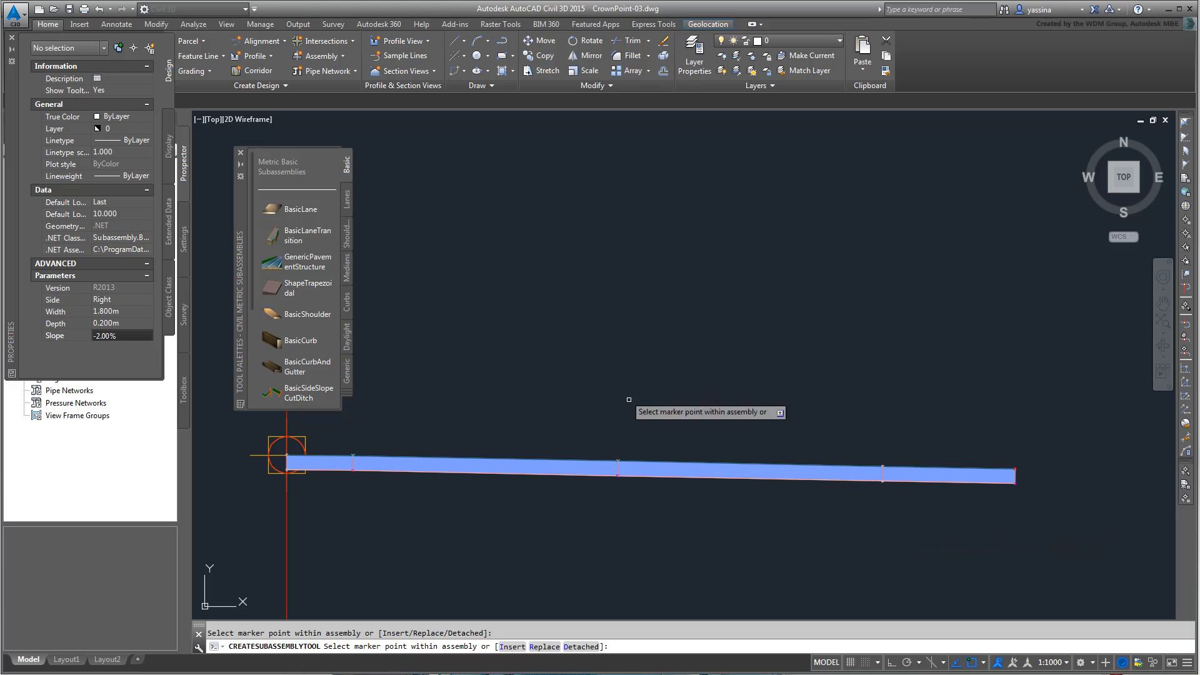
- Attach a right-side BasicCurbAndGutter by its gutter edge to the upper end of the outer shoulder
click(293, 366)
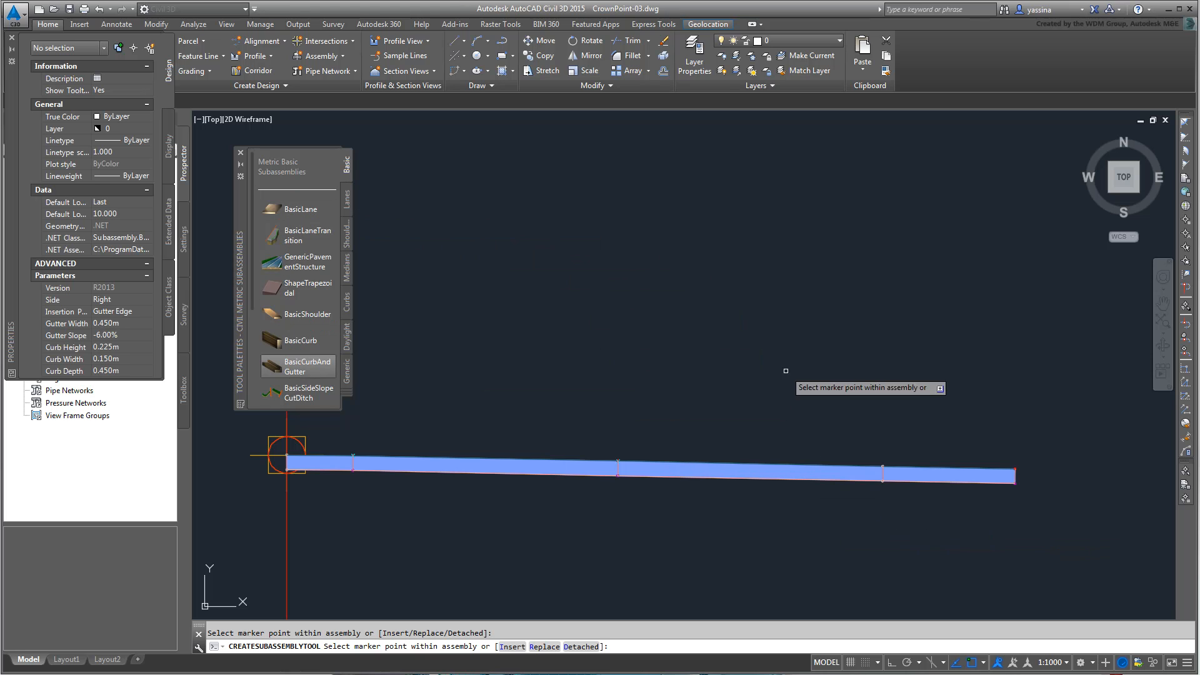
click(1016, 470)
mouse_move(989, 375)
middle_down()
mouse_move(883, 393)
mouse_move(682, 394)
mouse_move(700, 386)
middle_up()
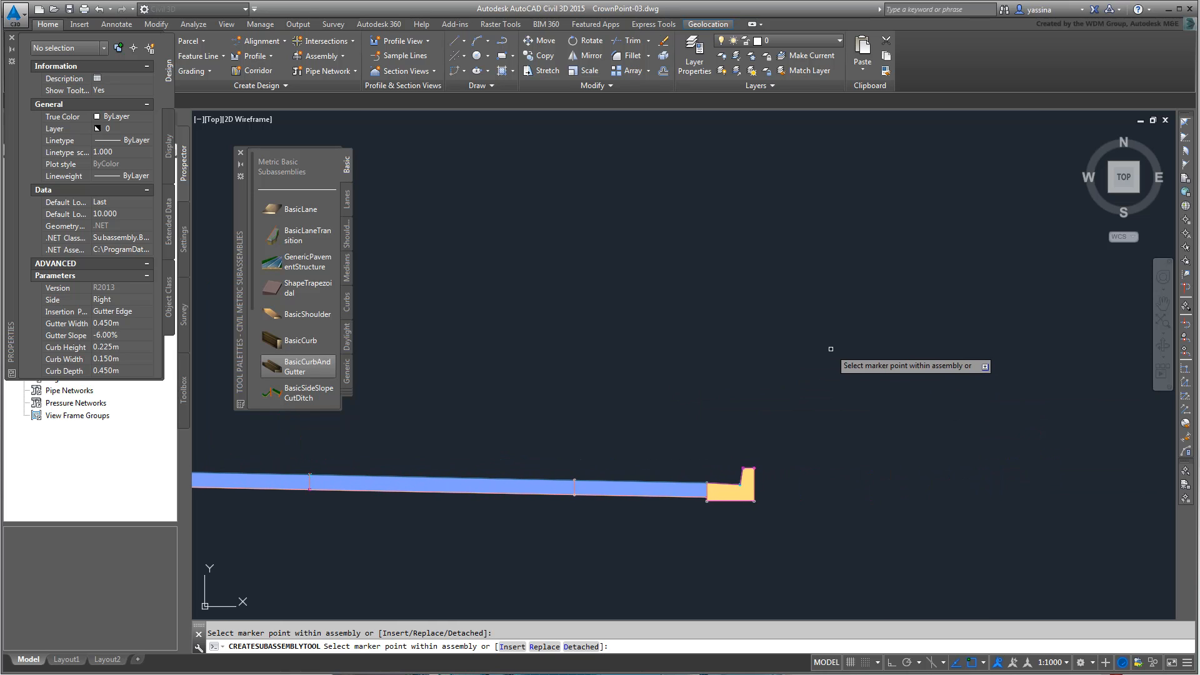
- Attach a right-side BasicSidewalk 1.800 m wide and 0.100 m deep to the top back of the curb
drag(250, 261, 257, 302)
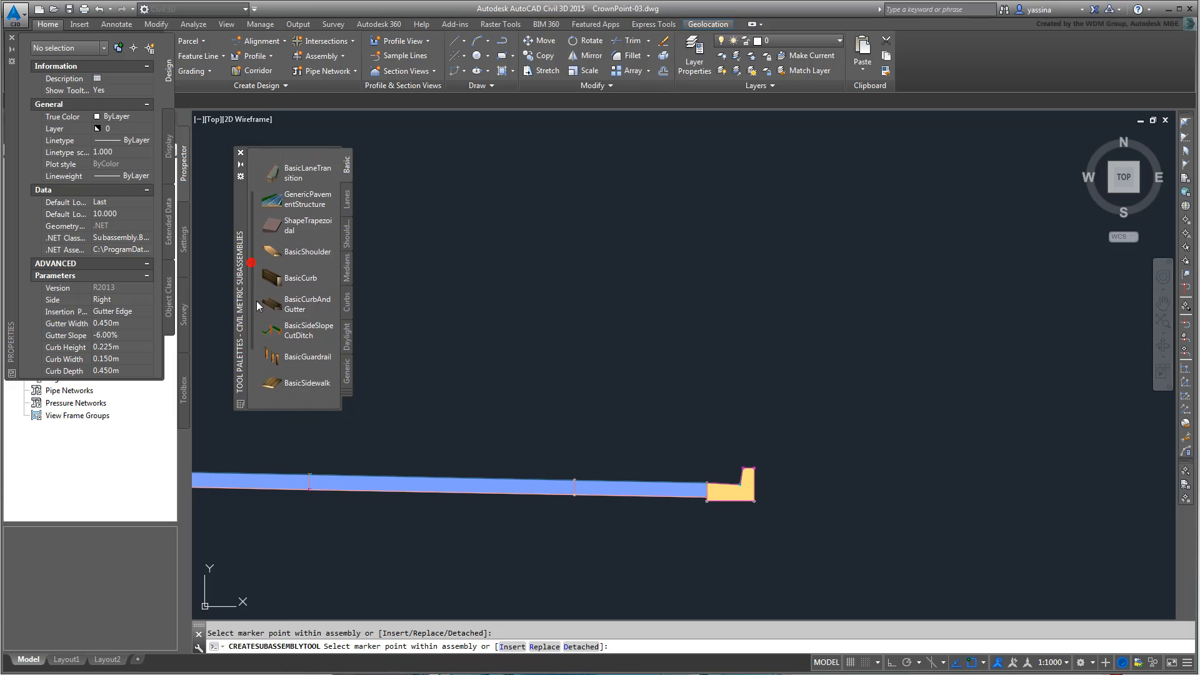
scroll(265, 302, down, 3)
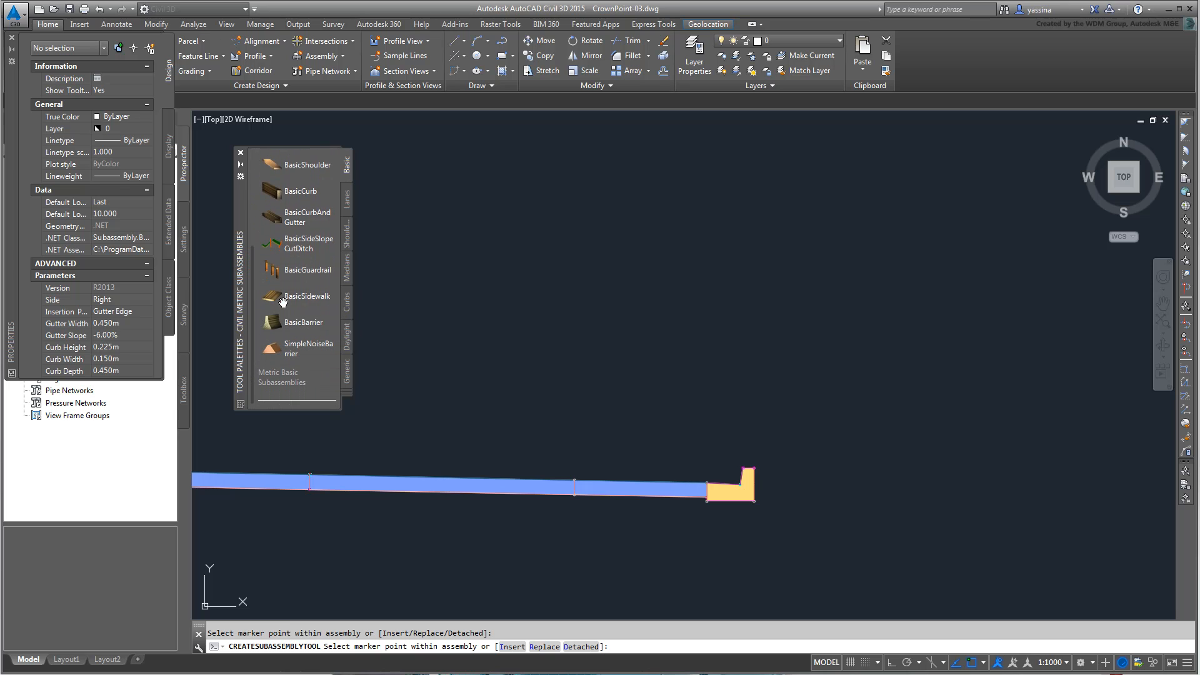
click(282, 302)
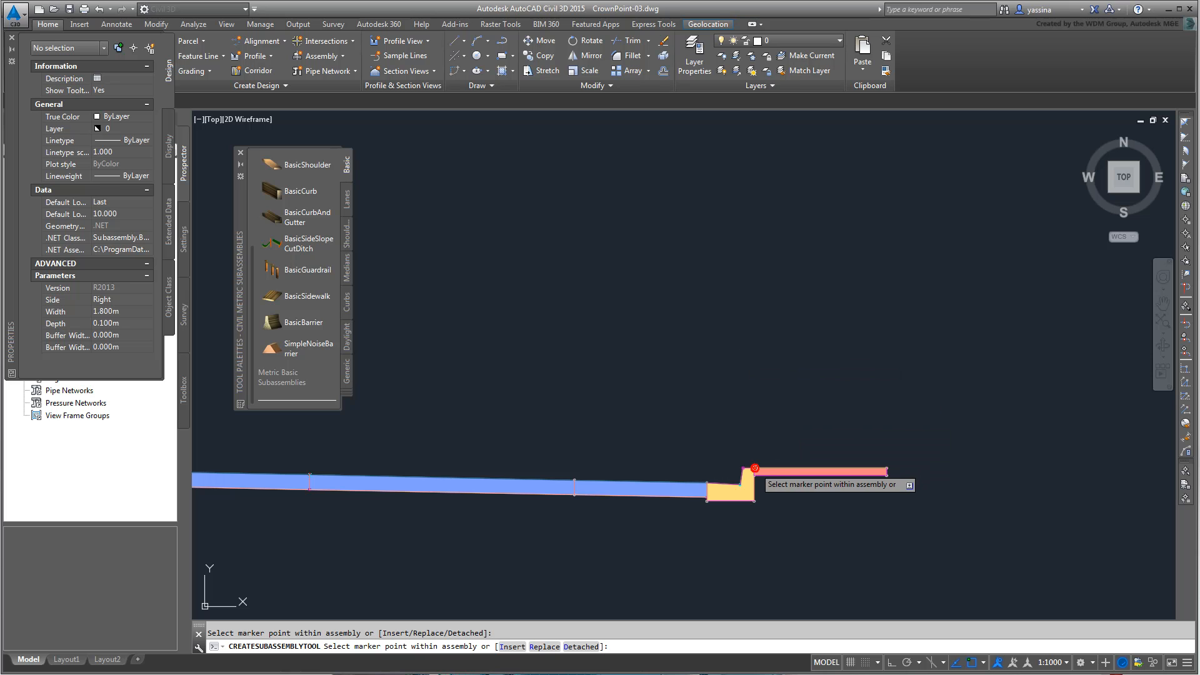
- Attach a right-side DaylightGeneral subassembly to the outer end of the sidewalk and finish placing subassemblies
middle_drag(669, 351, 805, 358)
scroll(805, 358, down, 2)
middle_drag(711, 341, 721, 298)
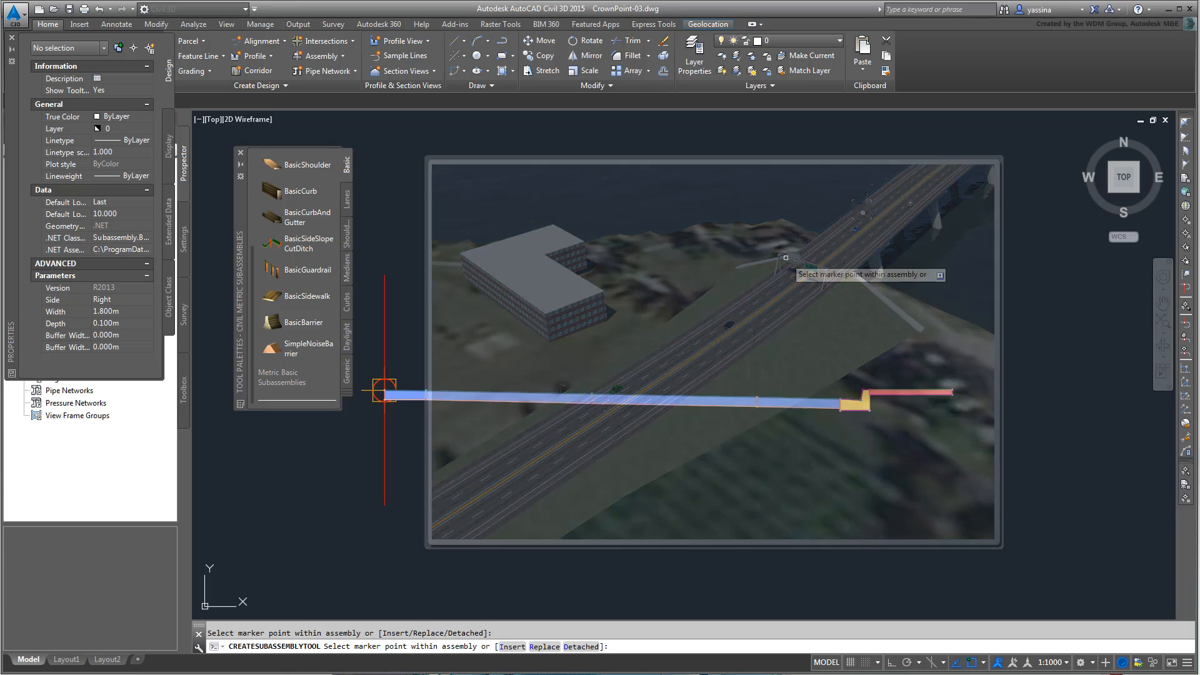
mouse_move(863, 273)
middle_down()
mouse_move(775, 308)
mouse_move(611, 330)
mouse_move(576, 321)
middle_up()
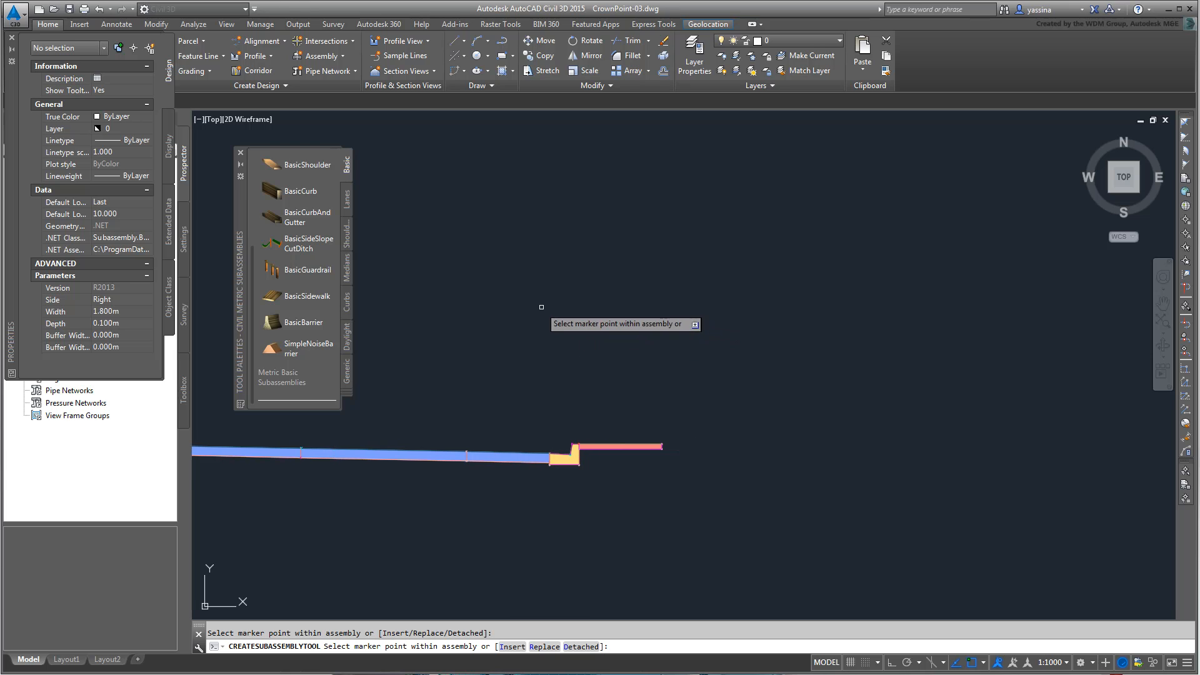
click(346, 336)
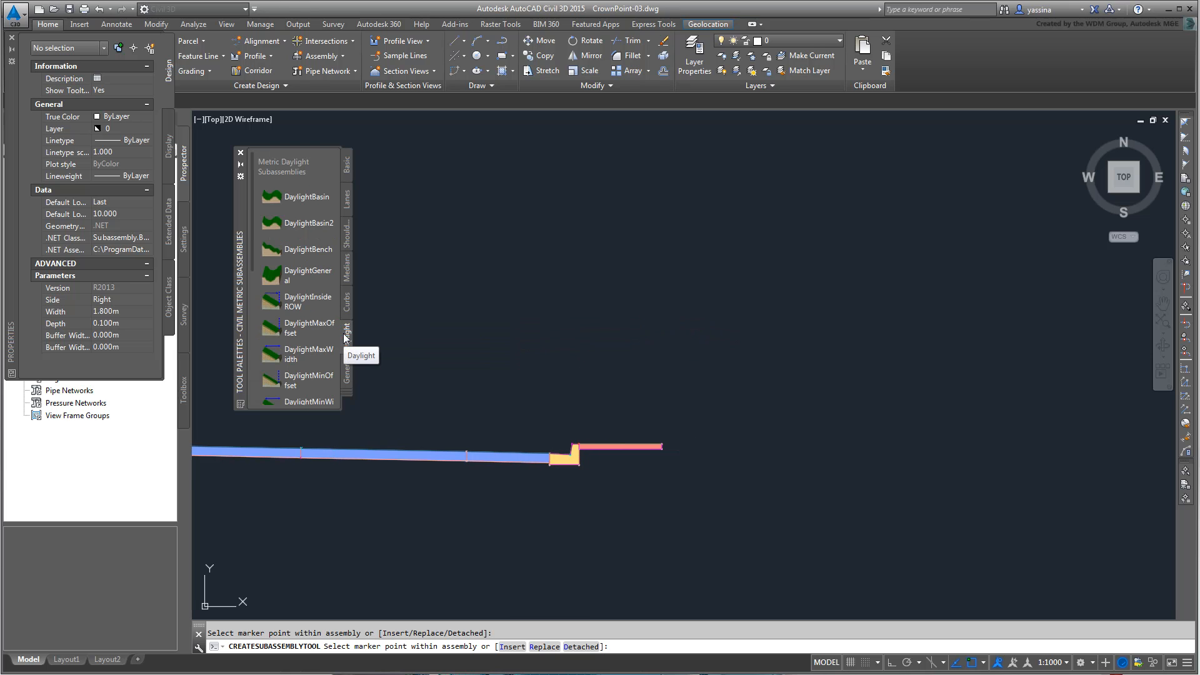
click(303, 281)
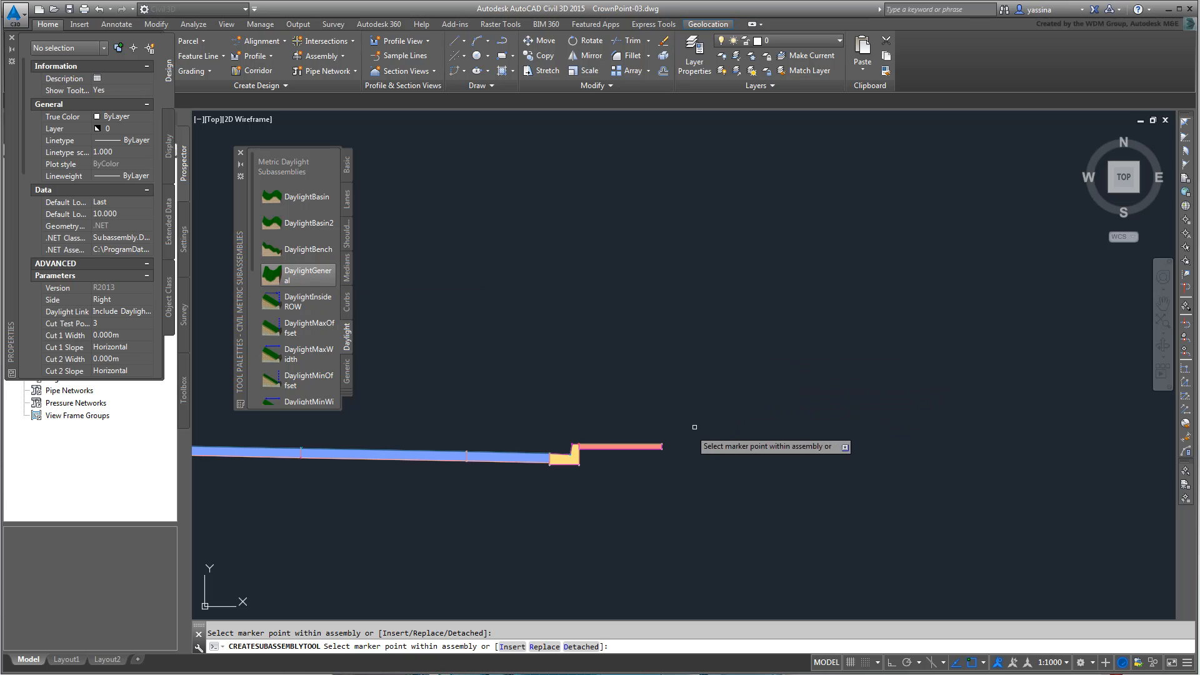
click(660, 445)
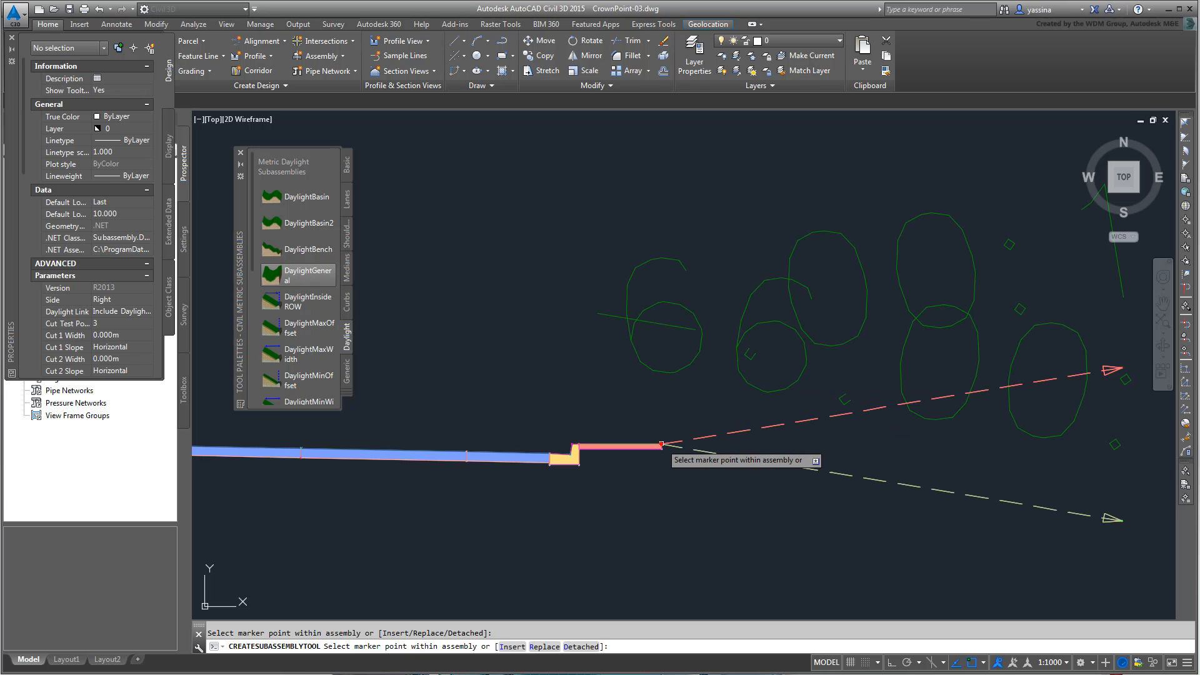
scroll(729, 461, down, 2)
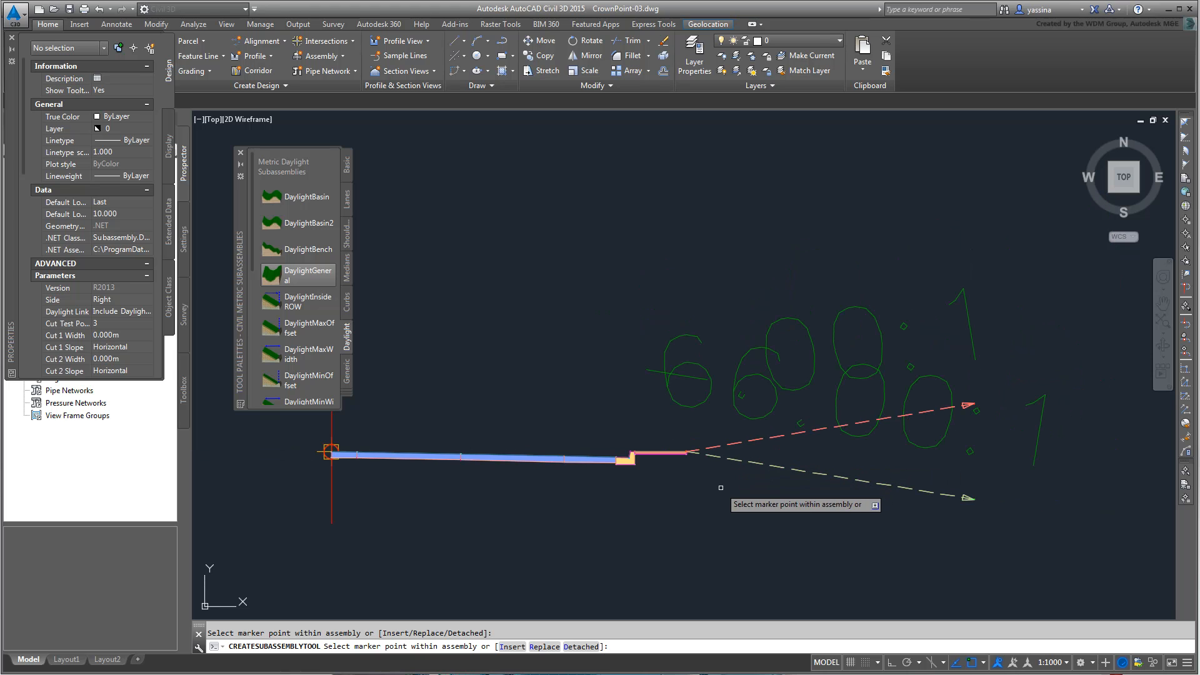
middle_drag(692, 487, 756, 516)
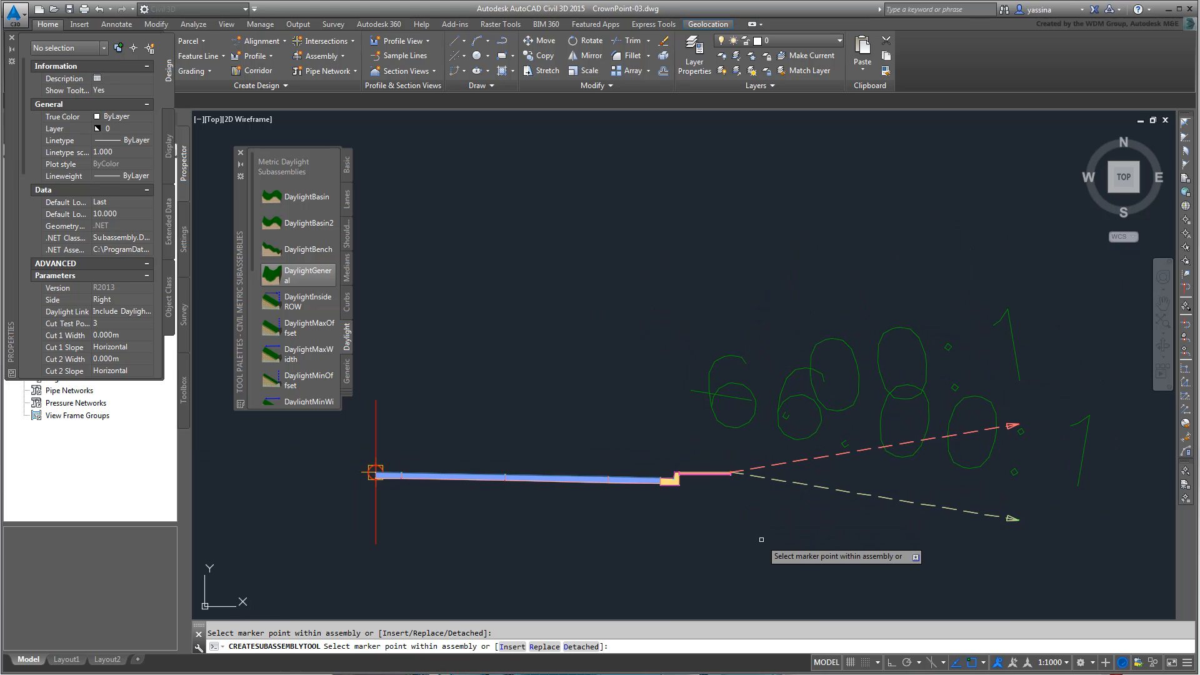
right_click(624, 301)
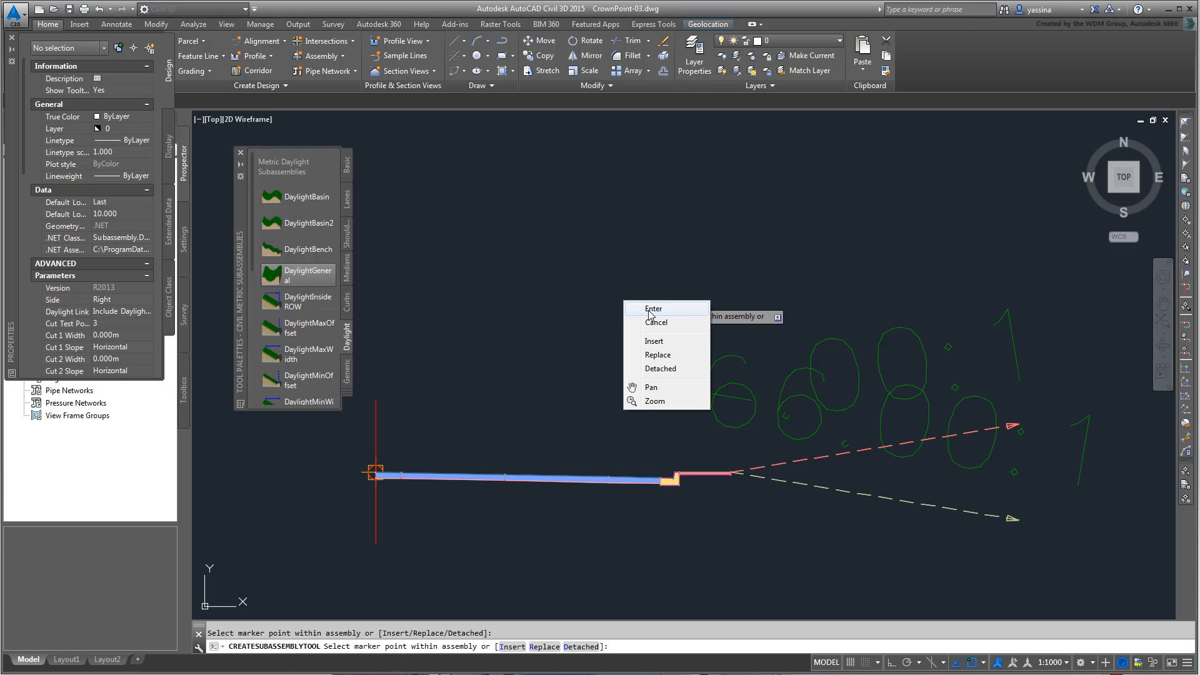
click(649, 309)
mouse_move(606, 378)
middle_down()
mouse_move(694, 362)
mouse_move(675, 351)
middle_up()
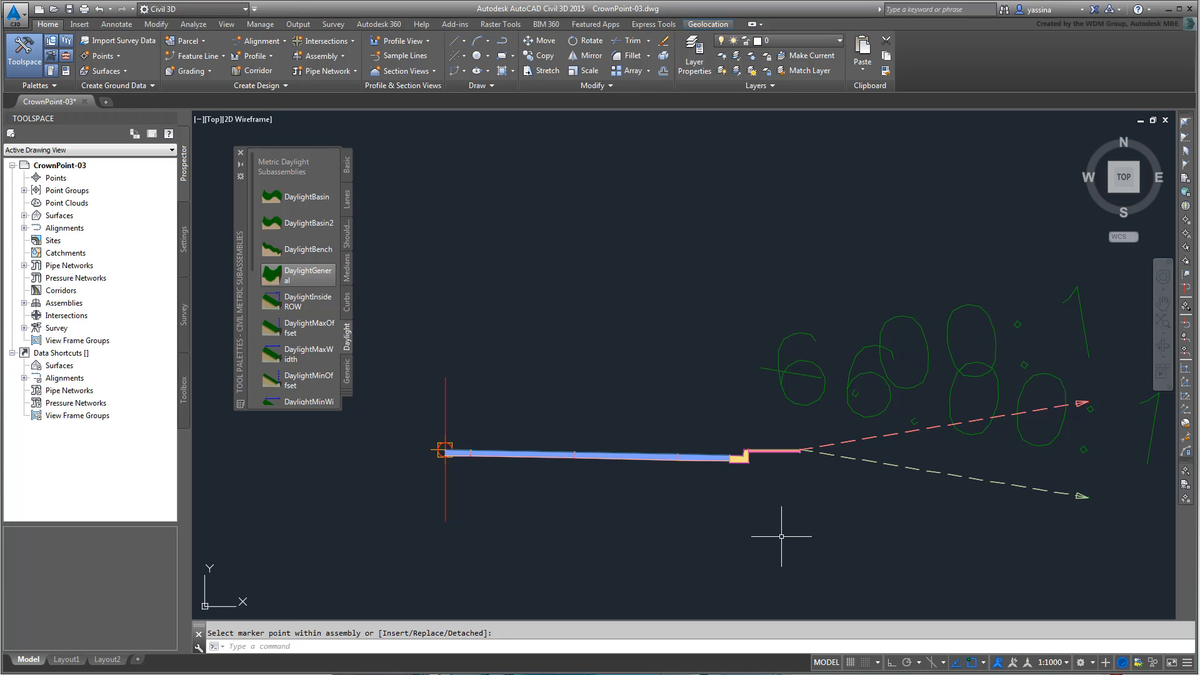
- Mirror all the right-side subassemblies, including the daylight, to the other side of the Bridge Ends assembly baseline
click(932, 562)
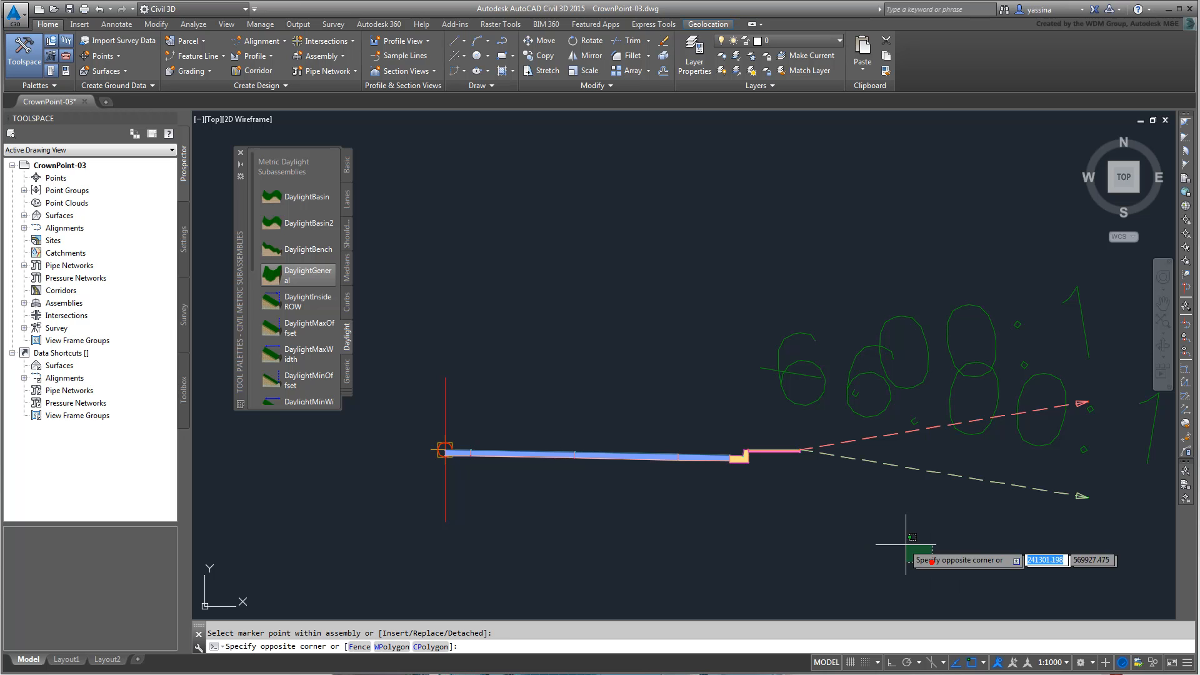
click(465, 326)
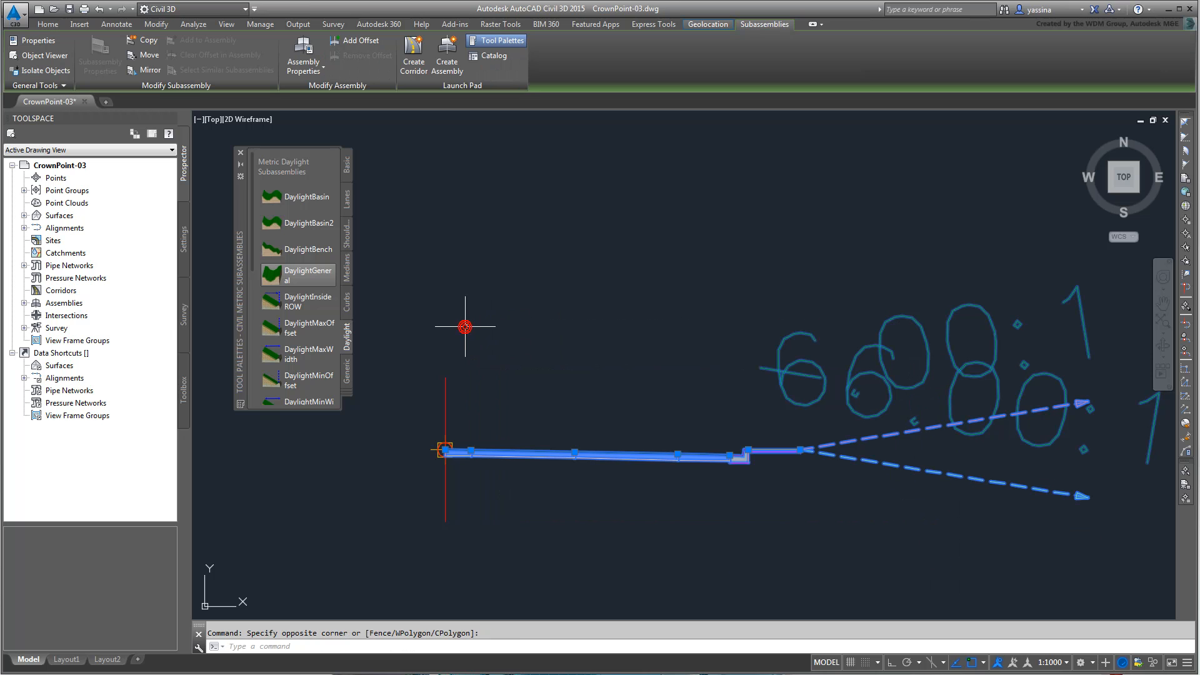
right_click(518, 362)
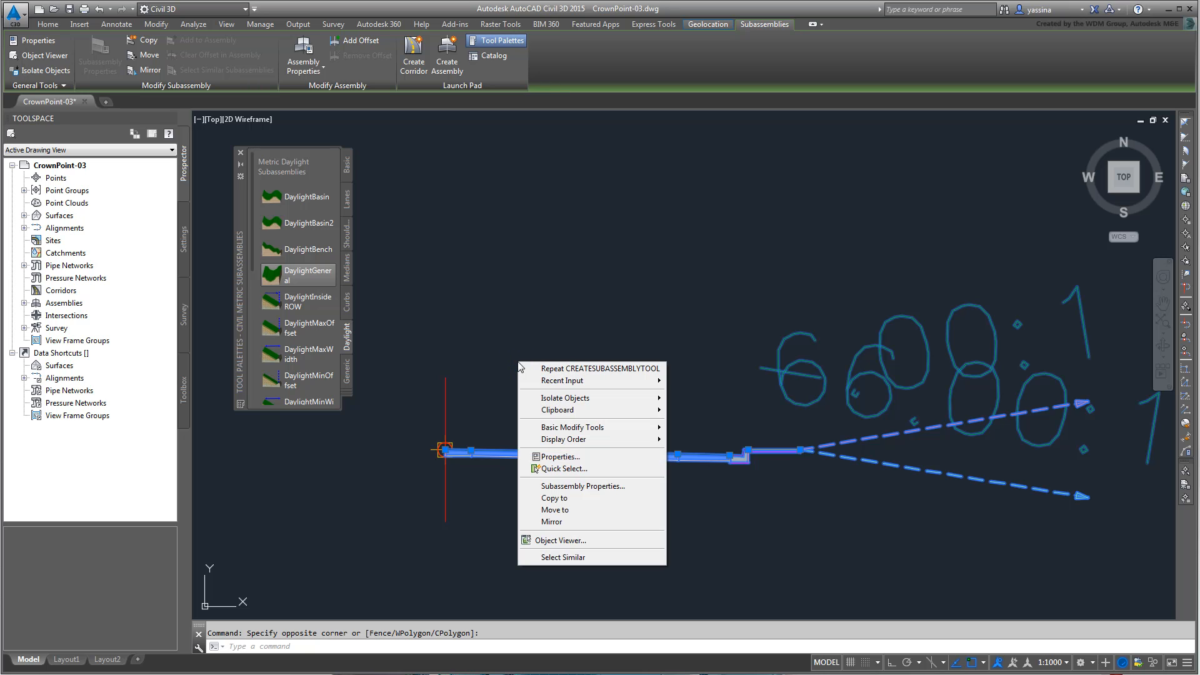
click(575, 523)
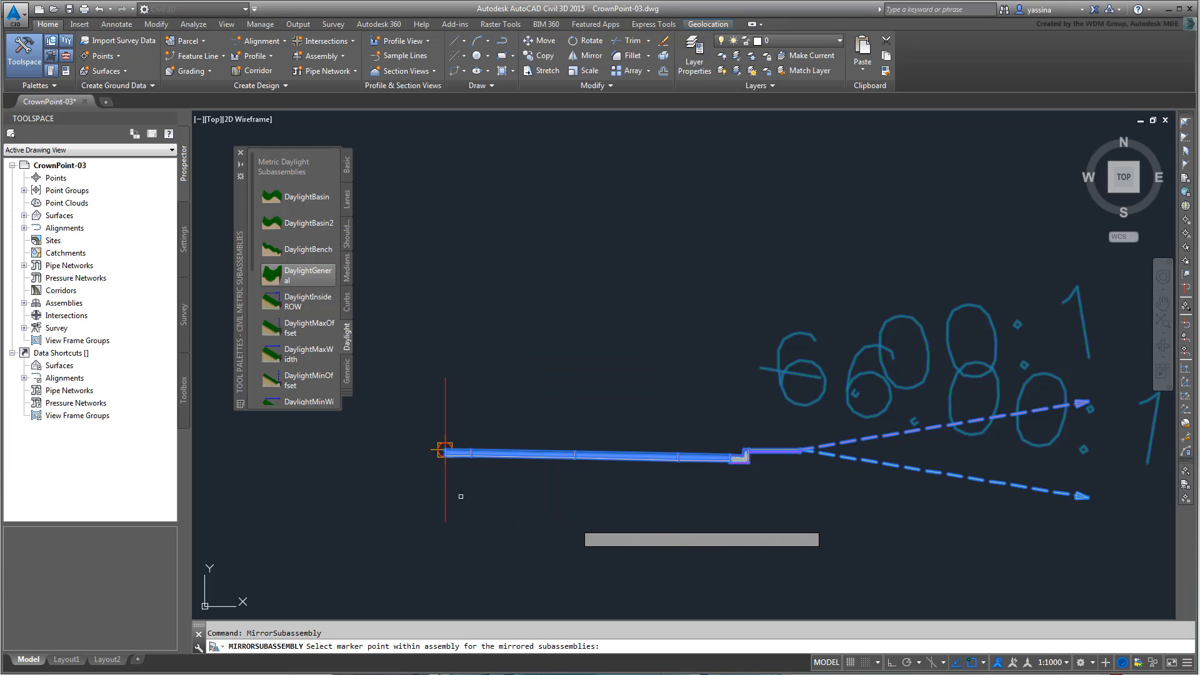
click(445, 450)
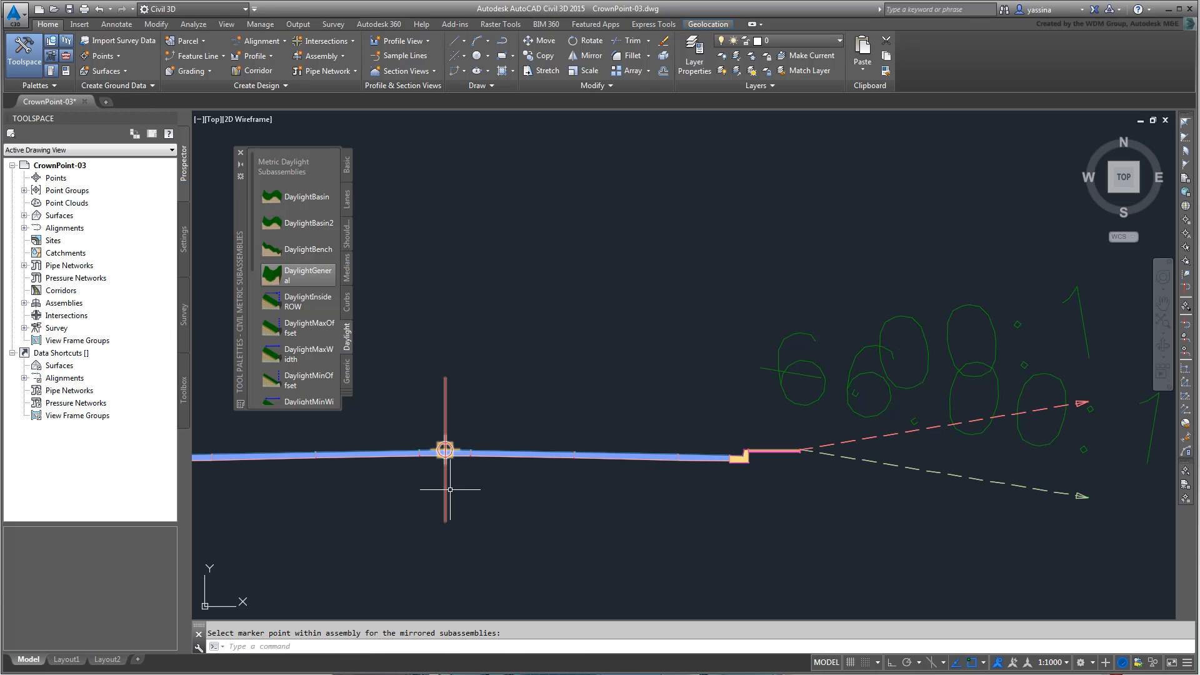
scroll(523, 491, down, 3)
mouse_move(525, 498)
middle_down()
mouse_move(718, 527)
mouse_move(701, 415)
mouse_move(715, 399)
middle_up()
scroll(728, 545, down, 3)
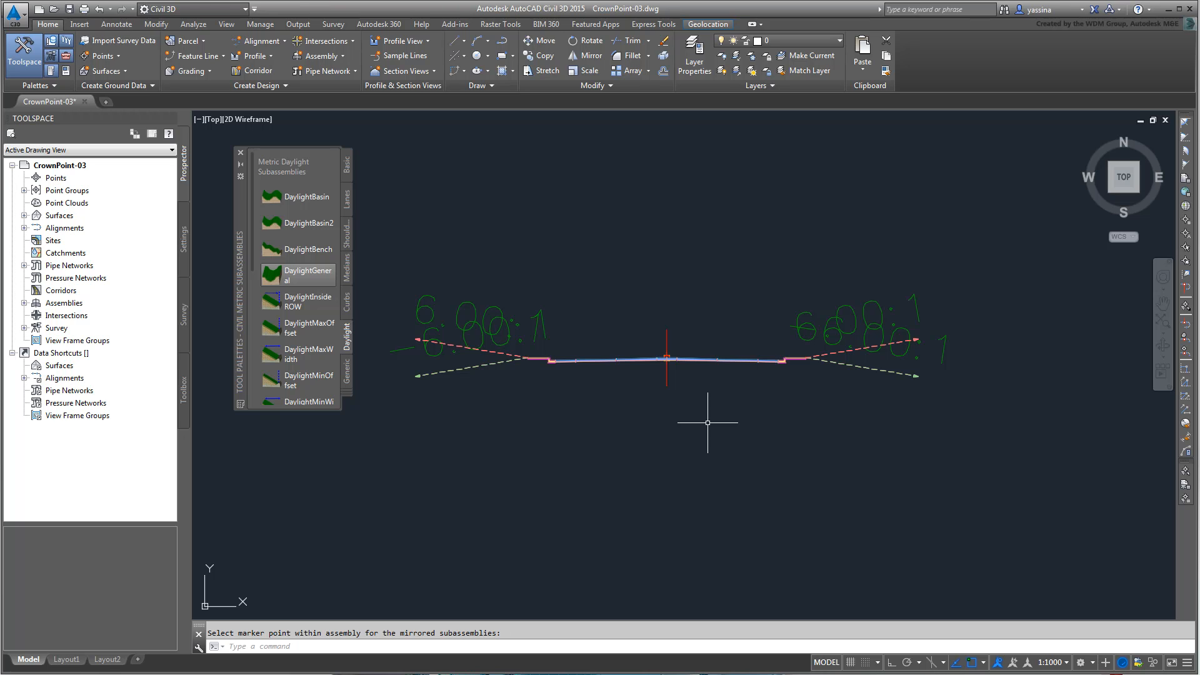
- Create an assembly named "Assembly - Bridge Over Water" with its baseline placed directly below the Bridge Ends assembly
click(342, 57)
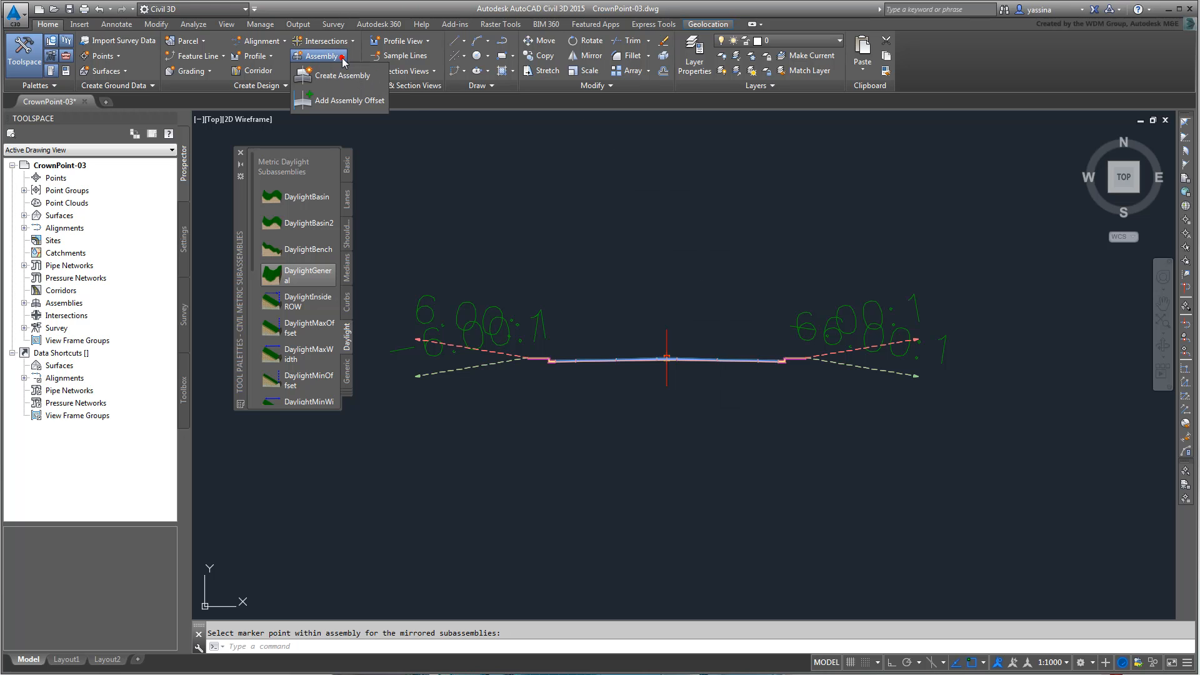
click(342, 75)
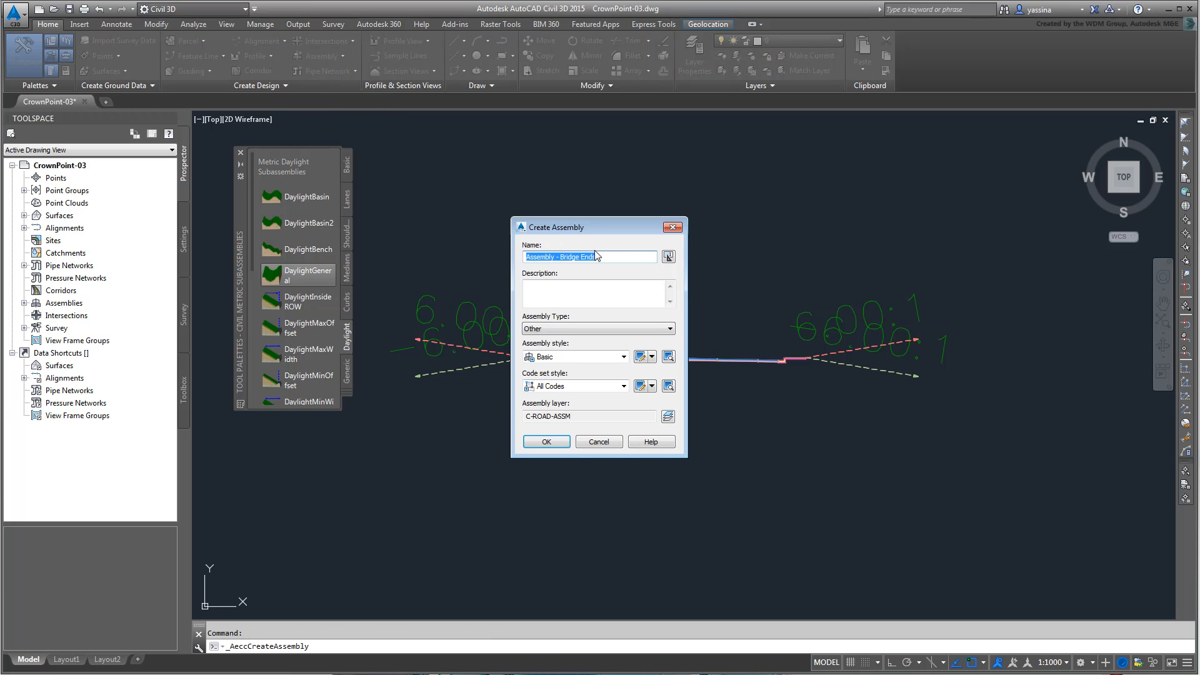
click(594, 256)
key(BackSpace)
key(BackSpace)
key(BackSpace)
key(BackSpace)
text(Over Water)
click(543, 442)
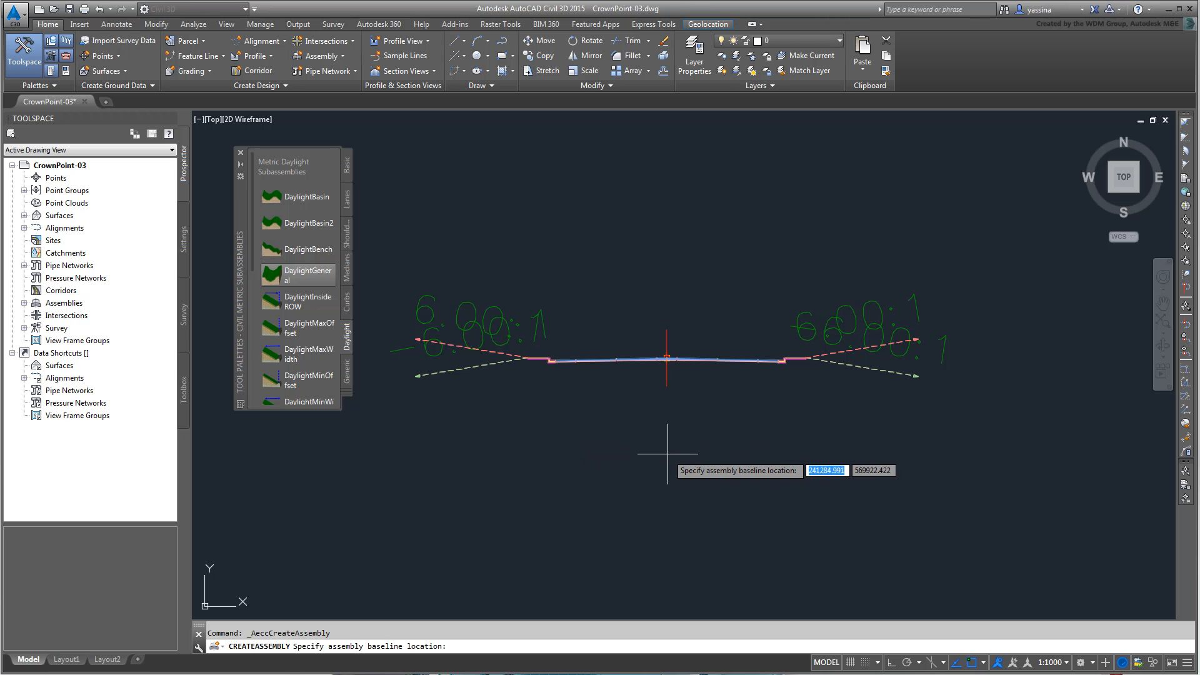
click(653, 460)
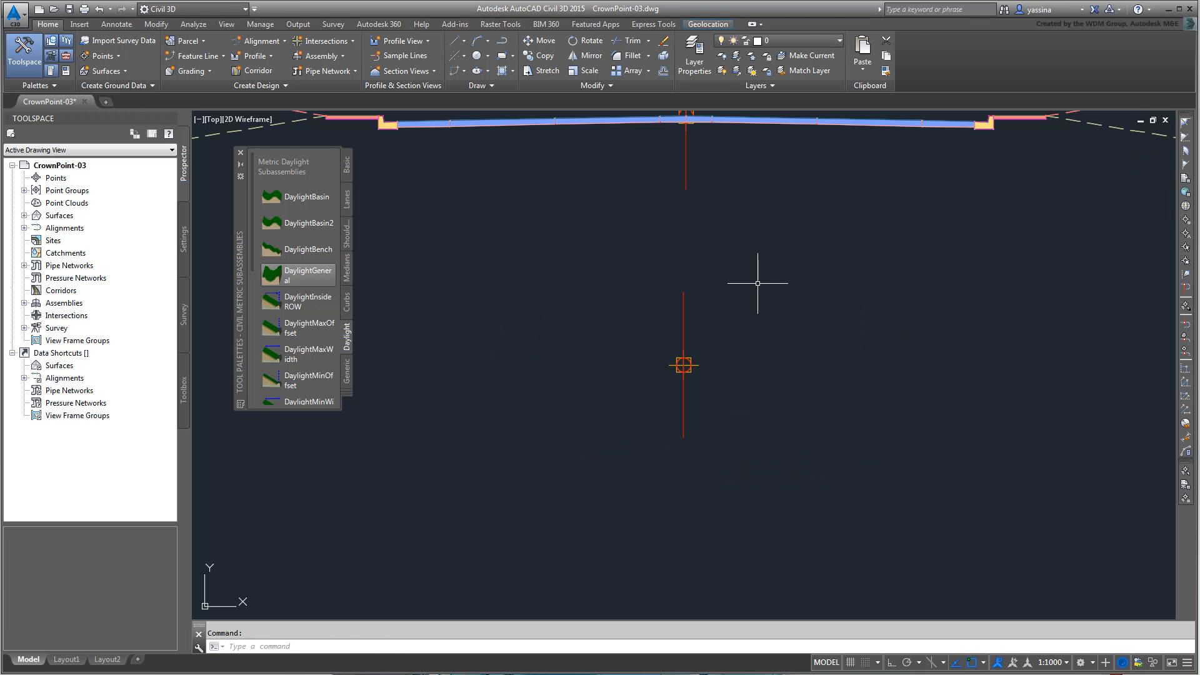
- Copy the right-side shoulders, lanes, curb and sidewalk, without the daylight, from the Bridge Ends assembly to the new assembly's baseline
mouse_move(757, 283)
middle_down()
mouse_move(651, 420)
mouse_move(507, 425)
middle_up()
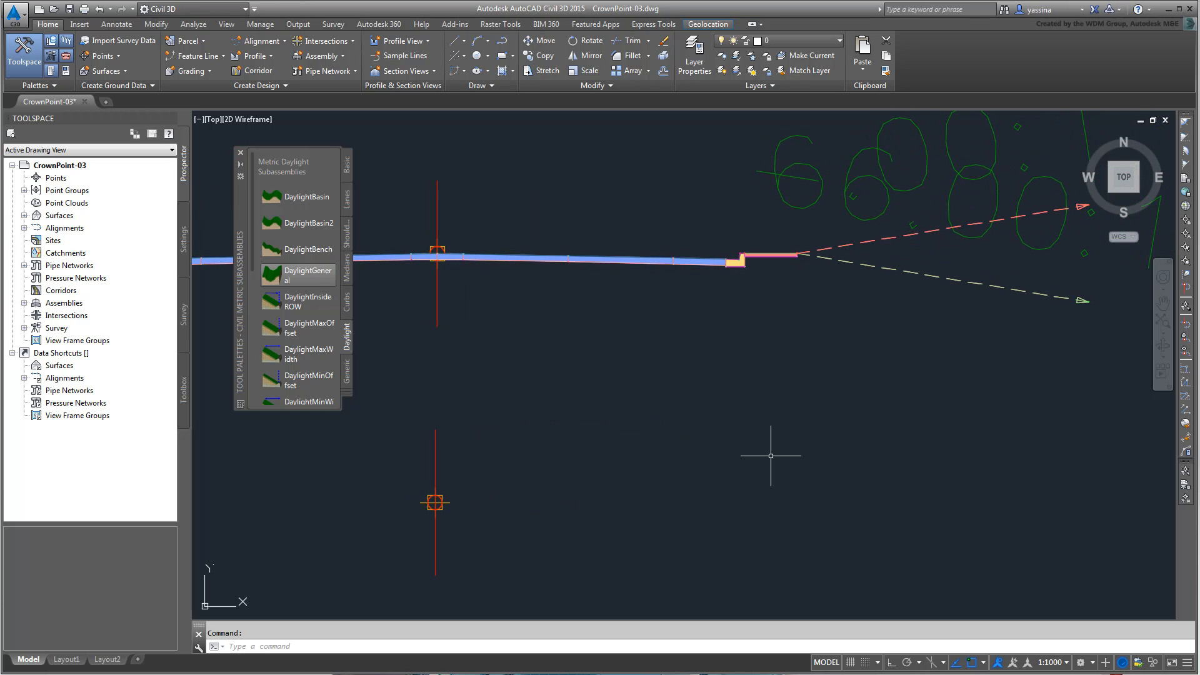
click(753, 300)
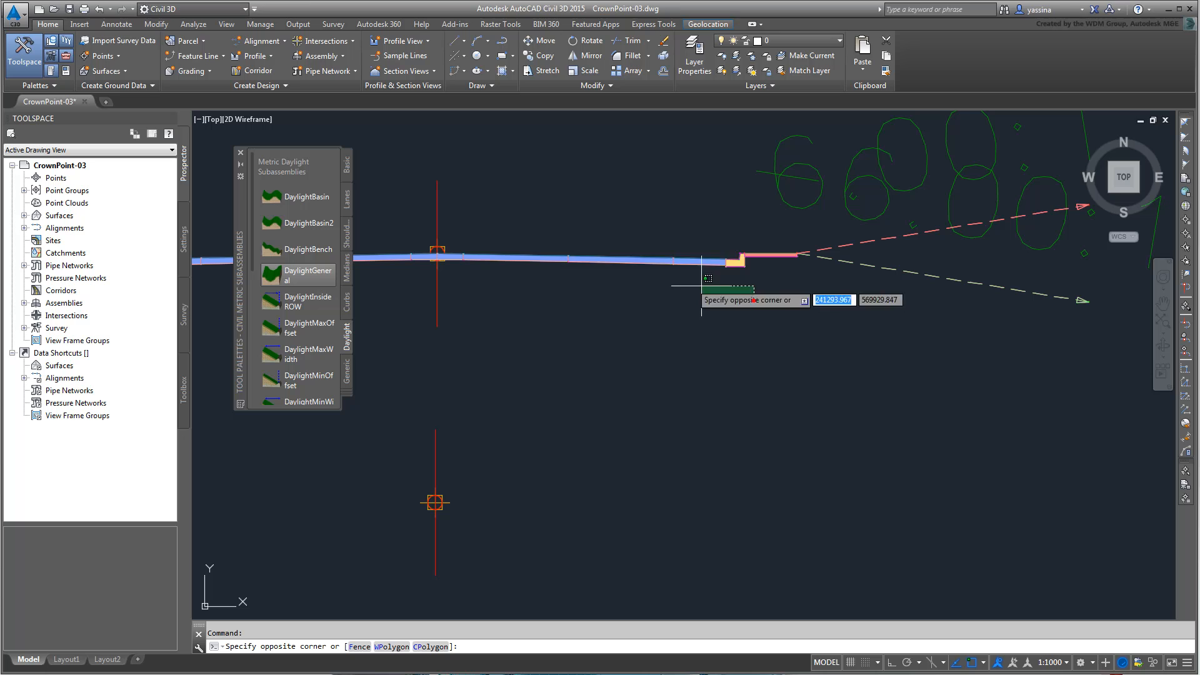
click(462, 224)
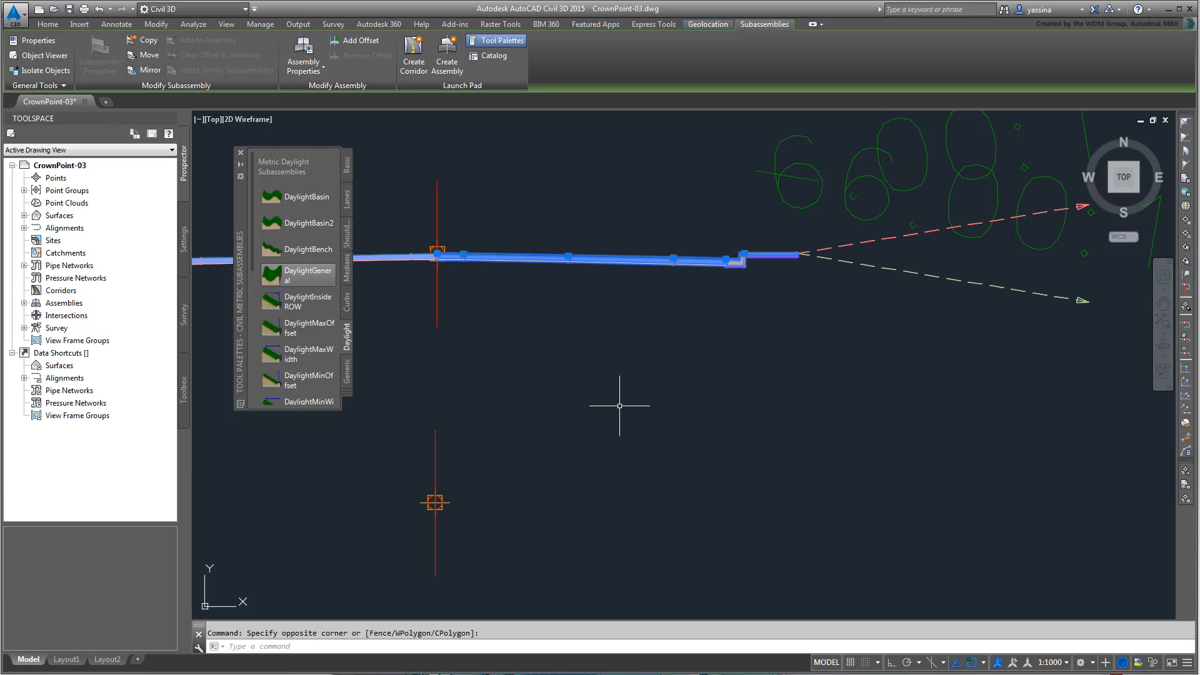
right_click(582, 331)
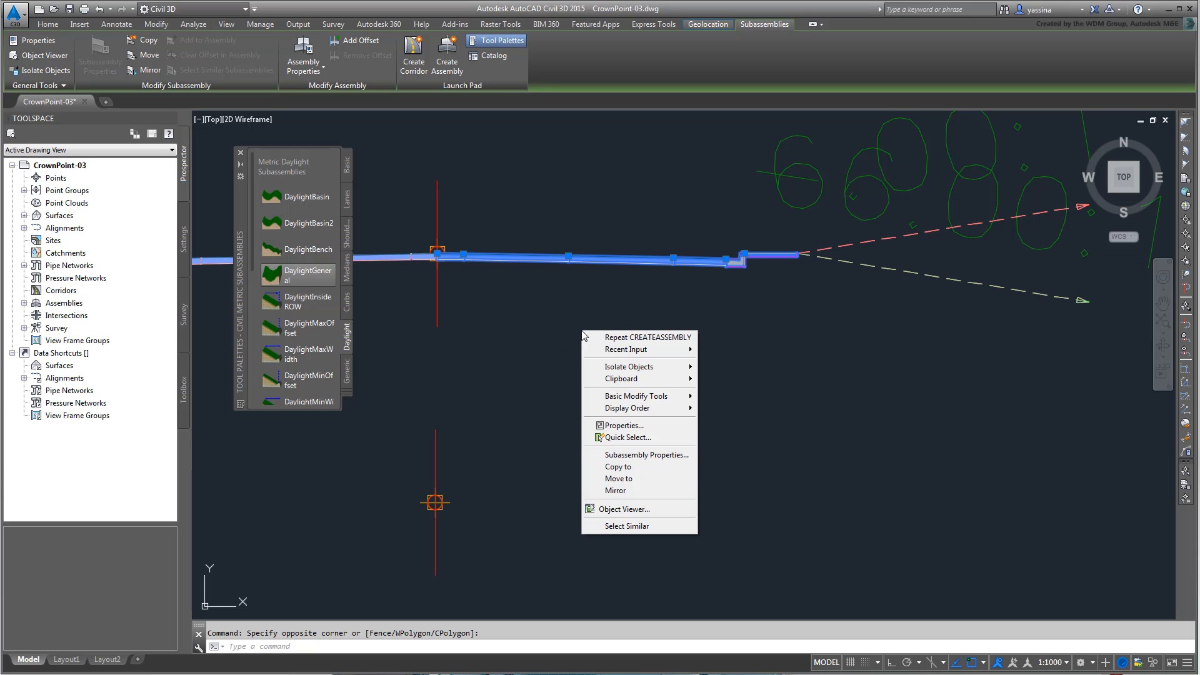
click(622, 467)
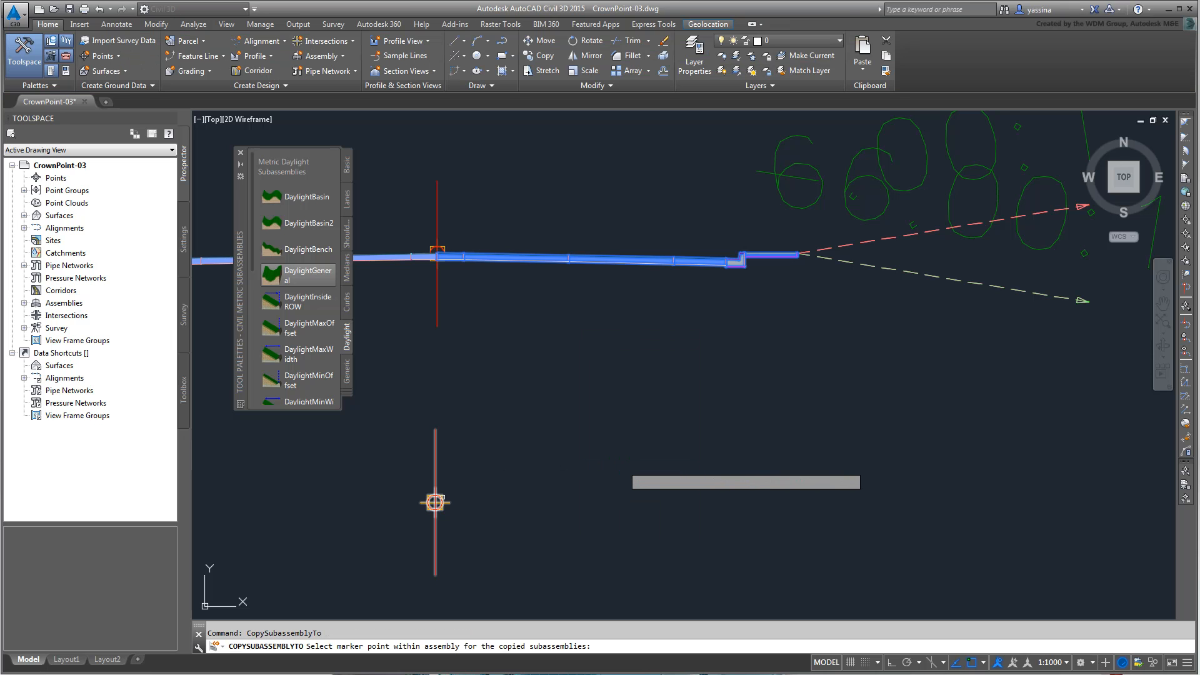
click(435, 501)
mouse_move(585, 440)
middle_down()
mouse_move(731, 436)
mouse_move(790, 421)
middle_up()
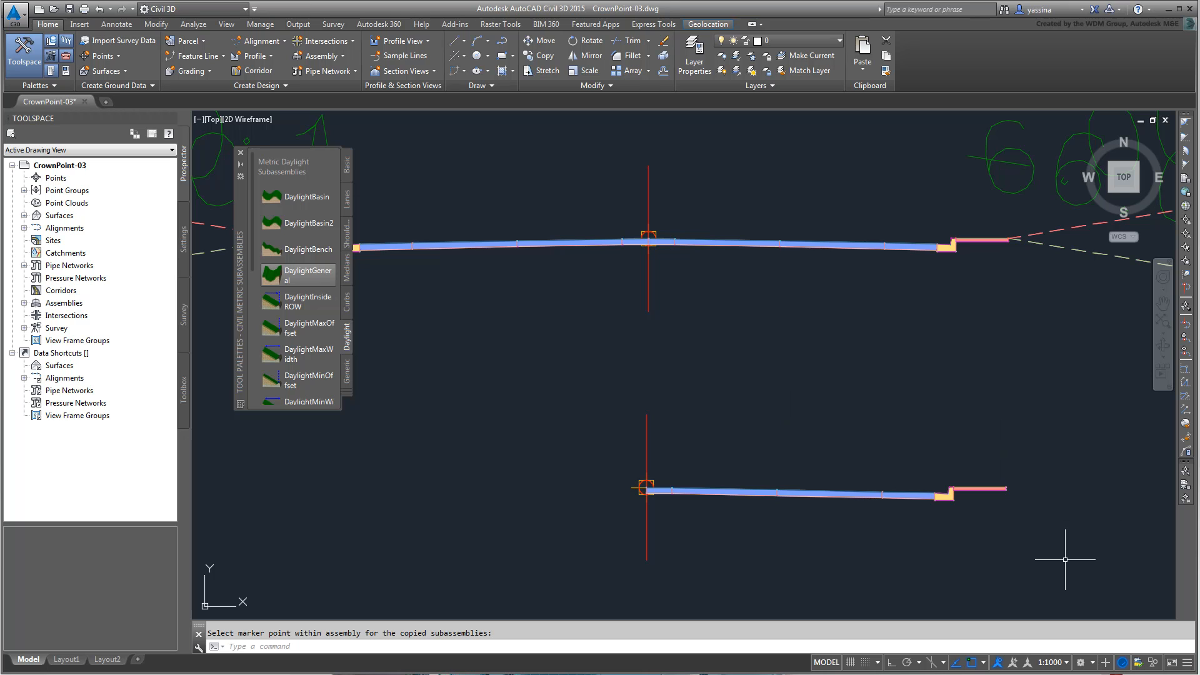
- Mirror the copied right-side subassemblies to the other side of the lower assembly's baseline
click(1030, 570)
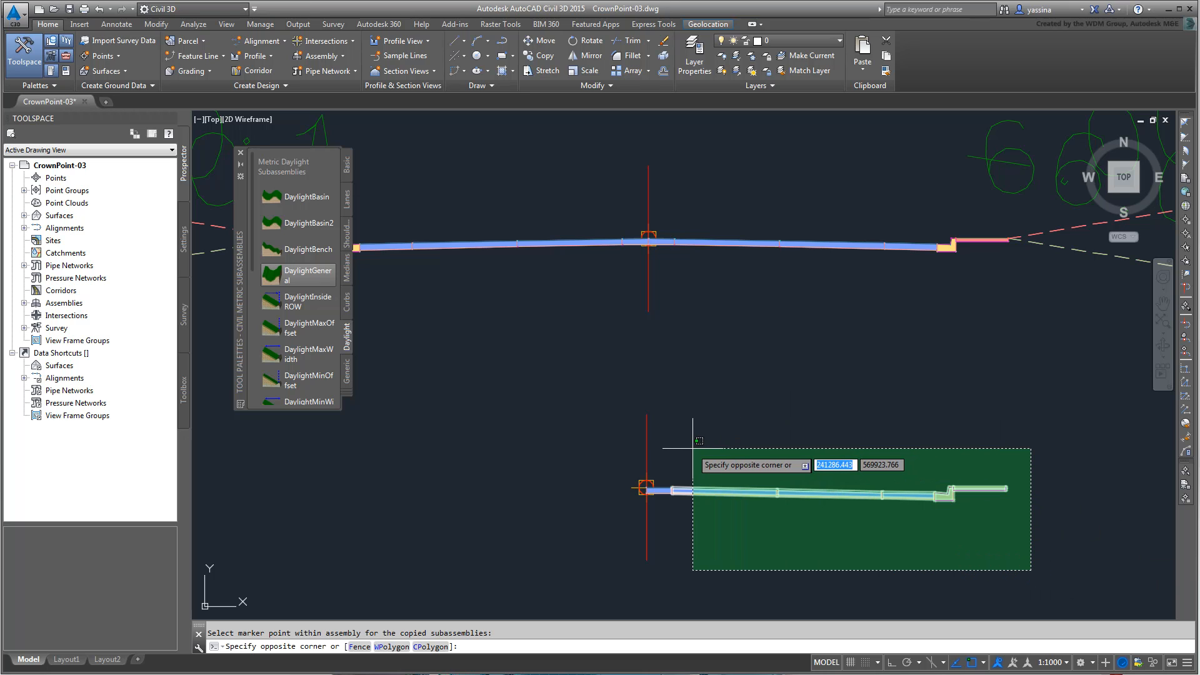
click(639, 470)
right_click(696, 429)
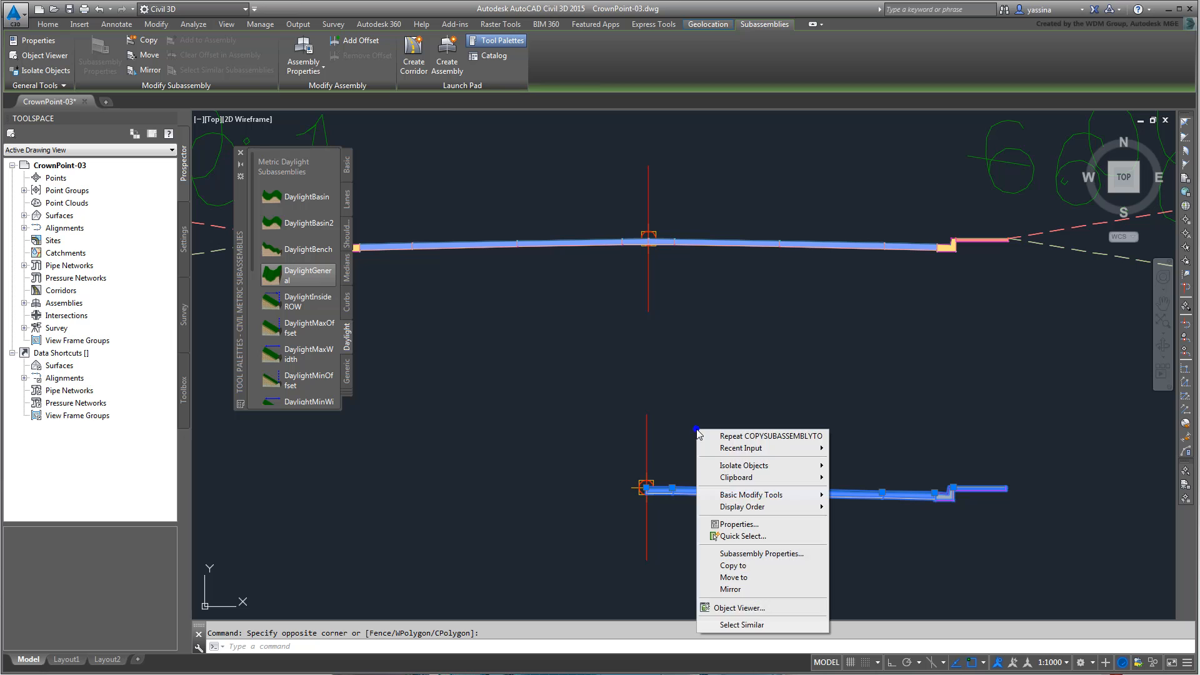
click(733, 589)
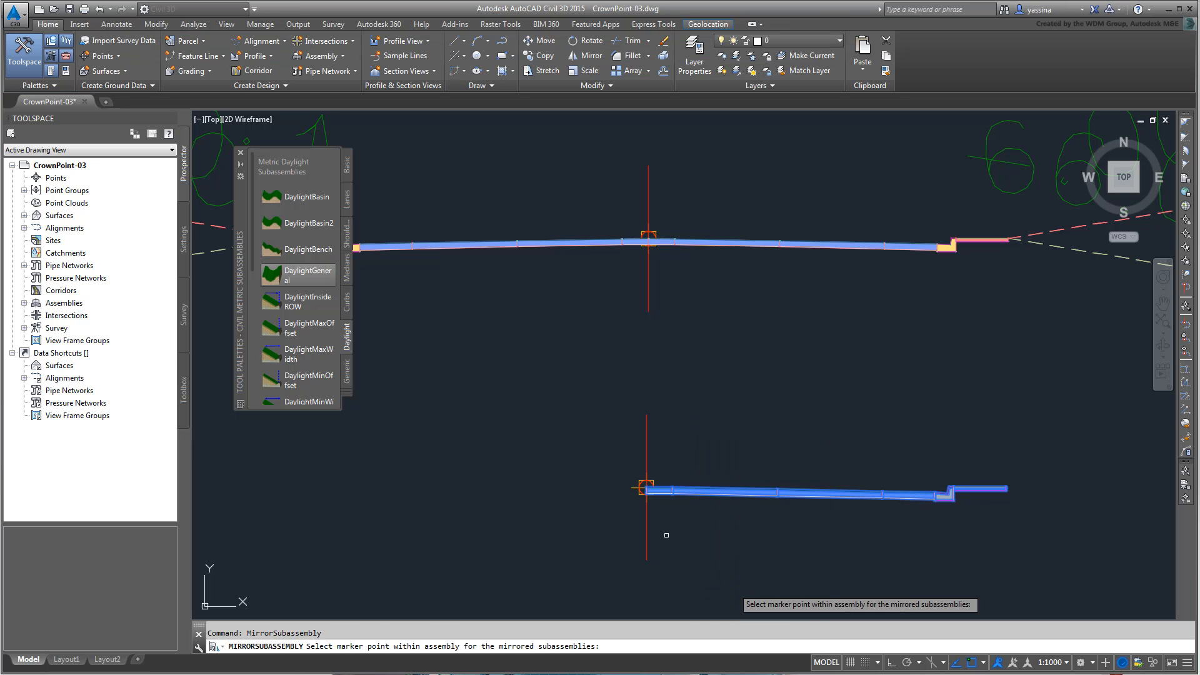
click(646, 488)
scroll(747, 391, down, 4)
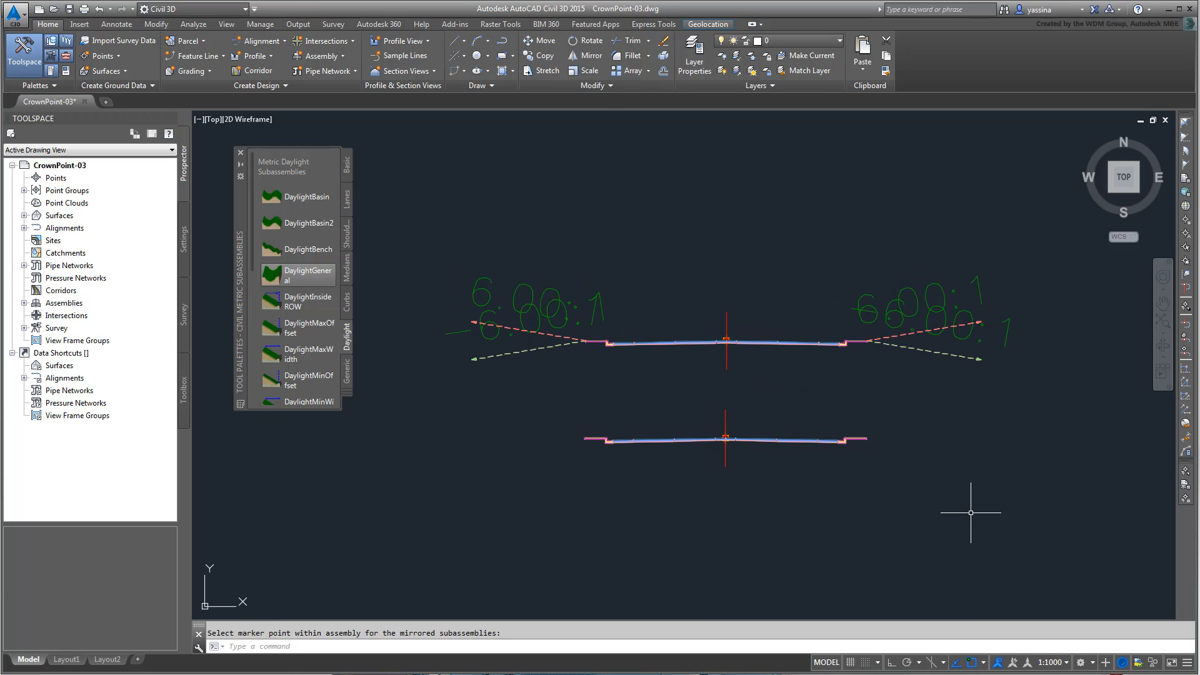
- Draw a large circle enclosing both assemblies below the profile view, and close the subassembly tool palettes
scroll(969, 500, down, 10)
scroll(843, 496, down, 4)
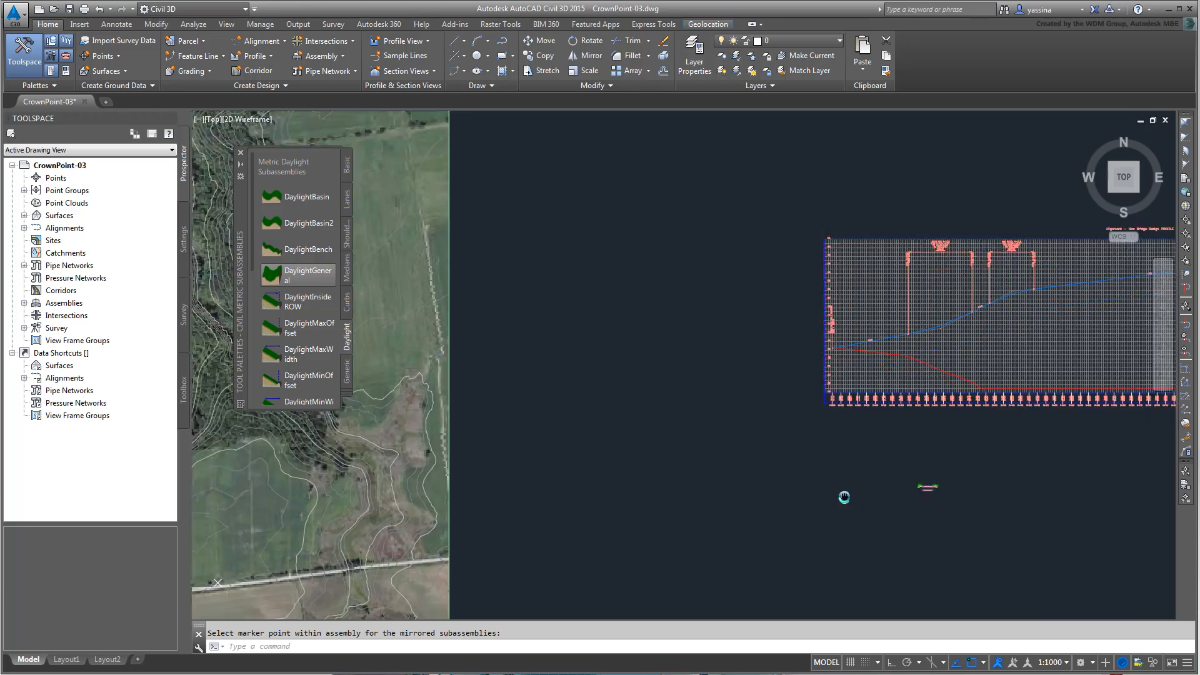
mouse_move(758, 445)
middle_down()
mouse_move(909, 452)
mouse_move(829, 447)
middle_up()
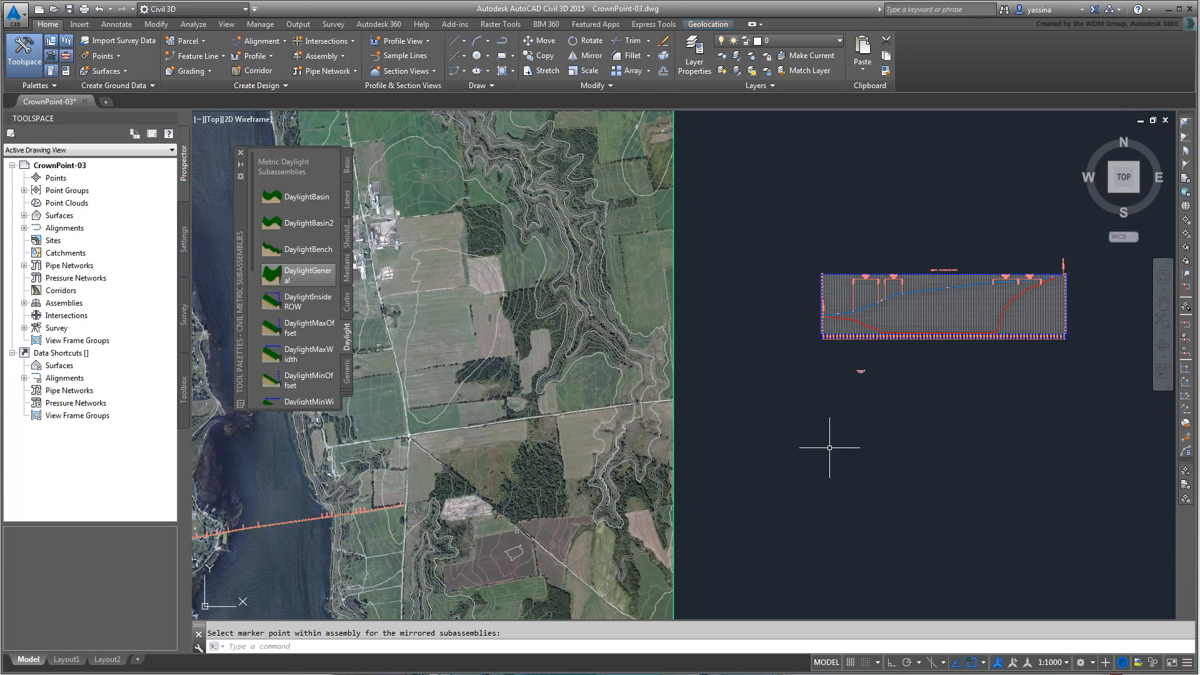
text(c)
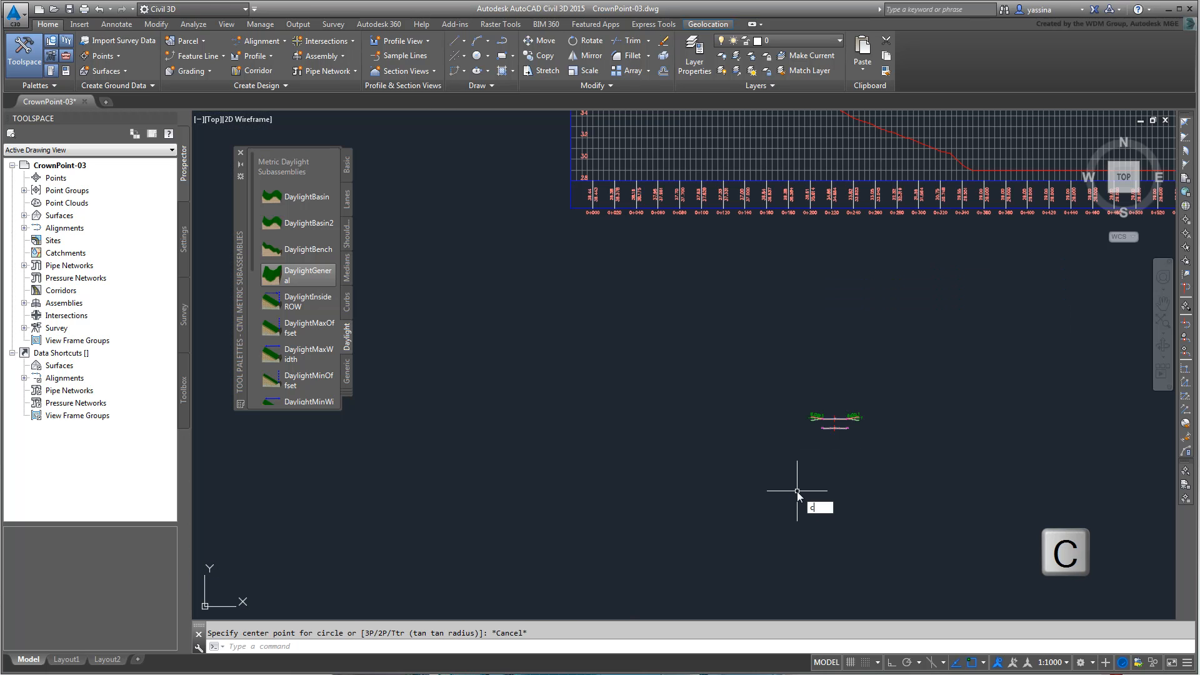
key(Return)
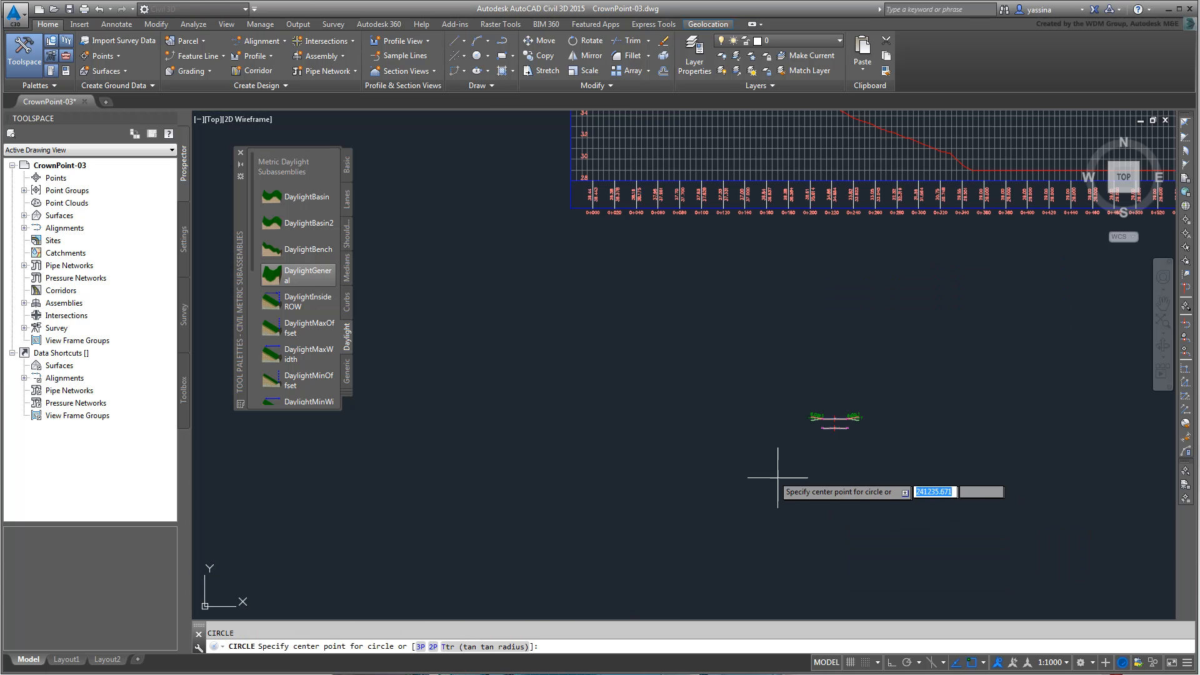
click(732, 430)
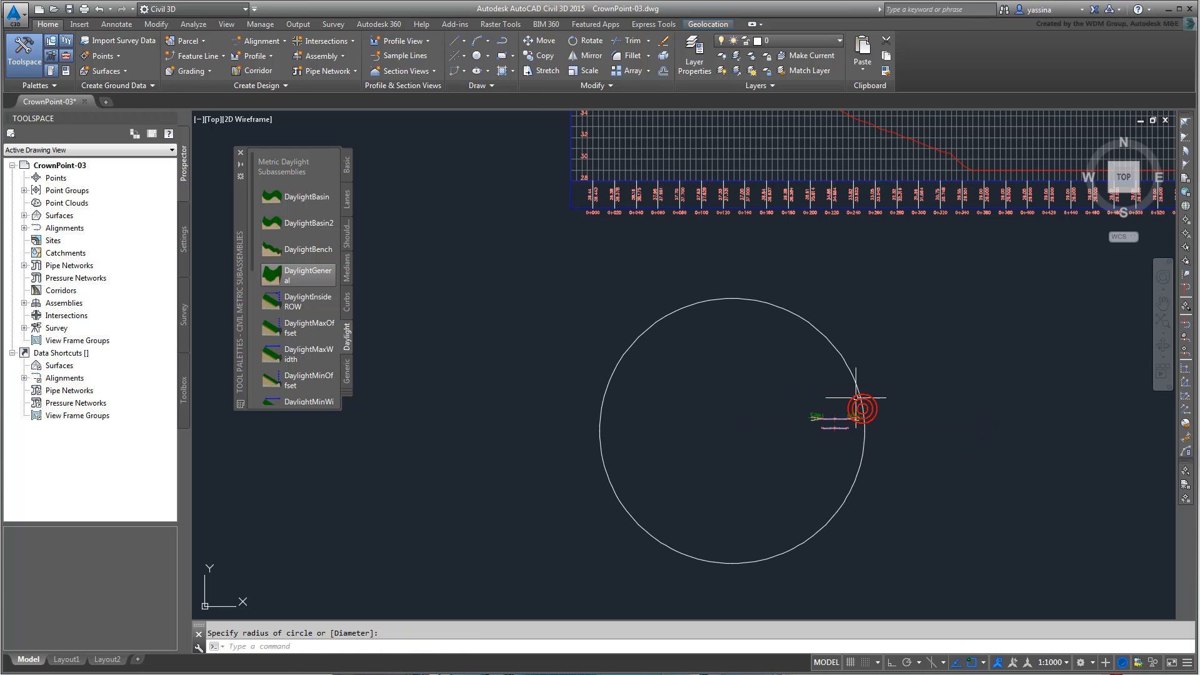
click(862, 409)
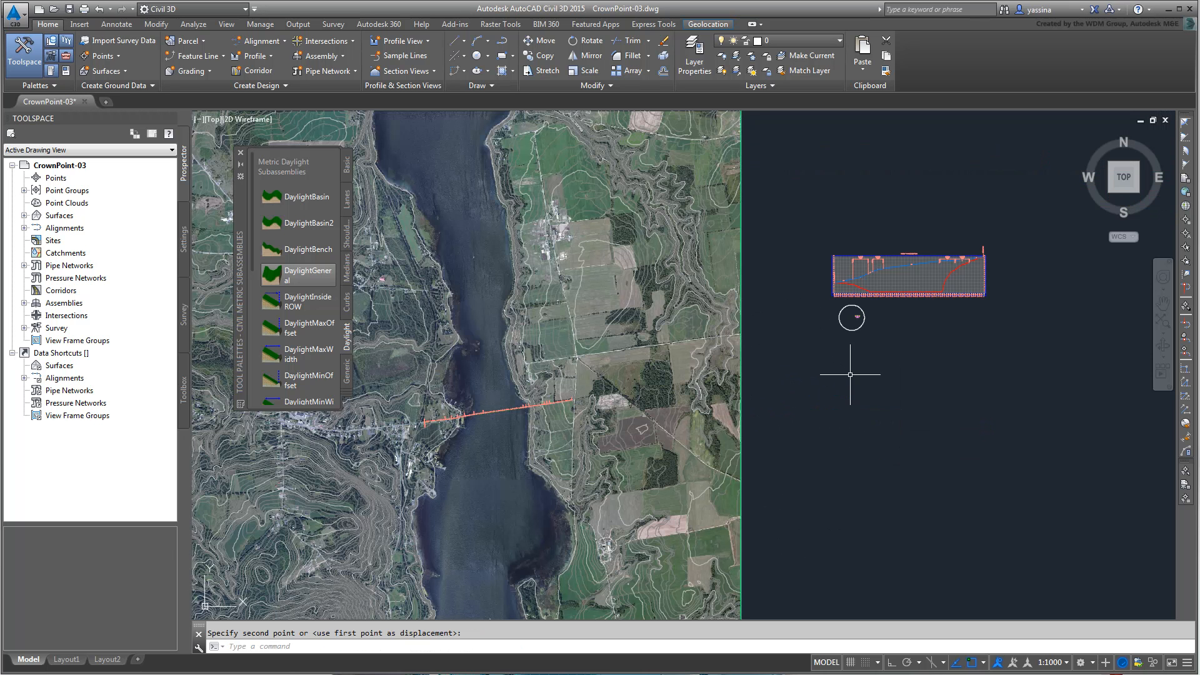
click(241, 156)
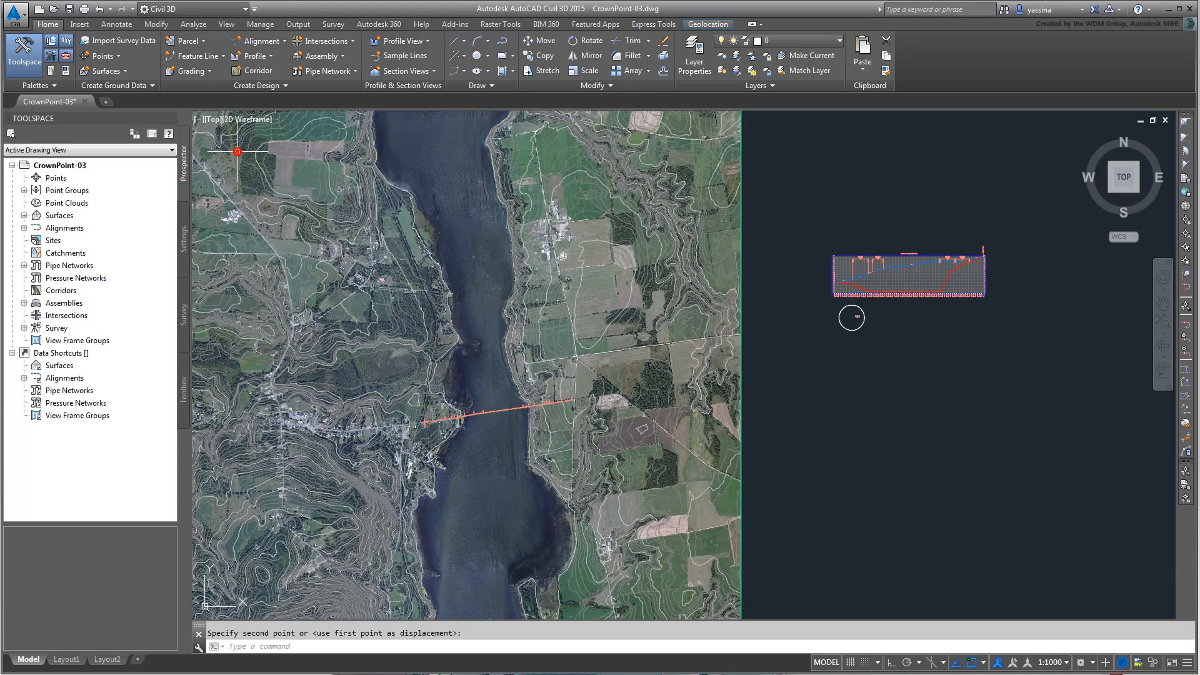